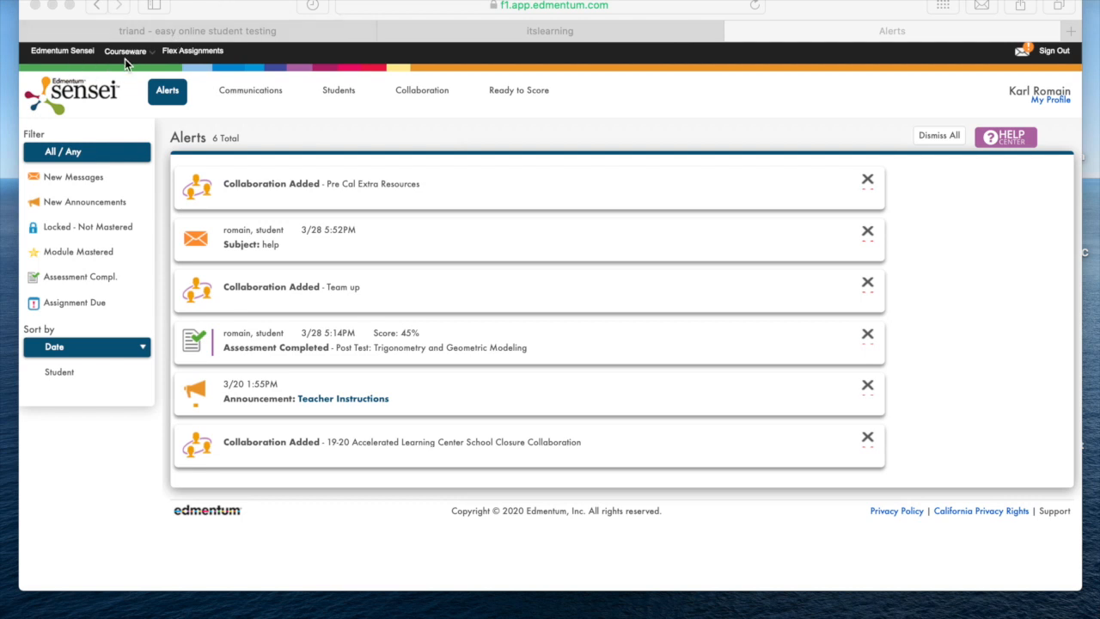
# Open Flex Assignments and start a new Flex class named "Test"
pyautogui.click(198, 55)
pyautogui.click(198, 56)
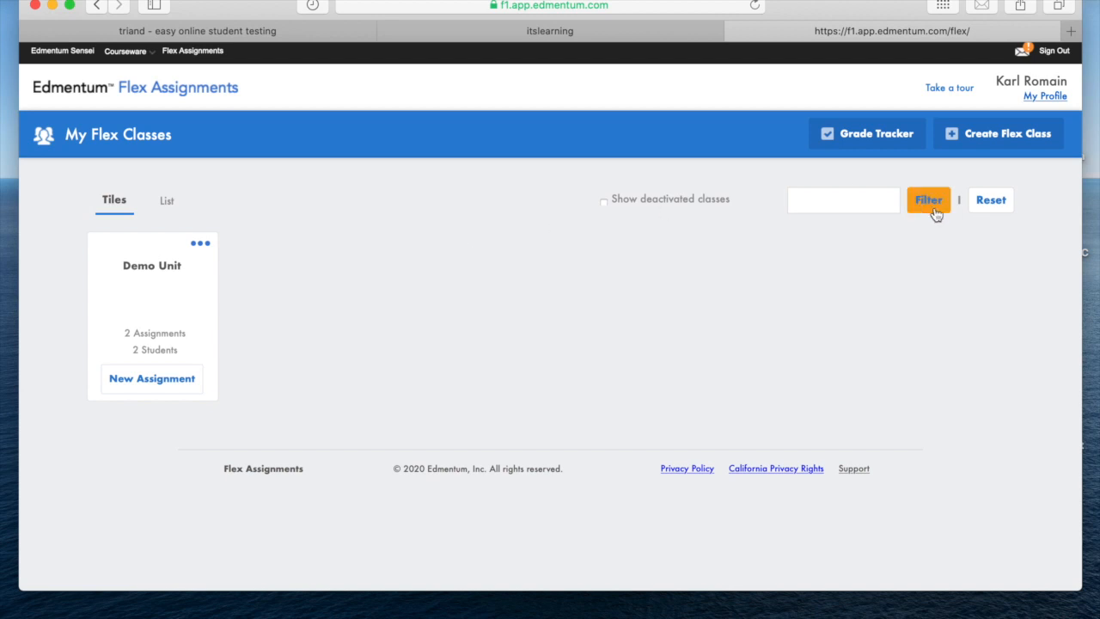
pyautogui.click(971, 135)
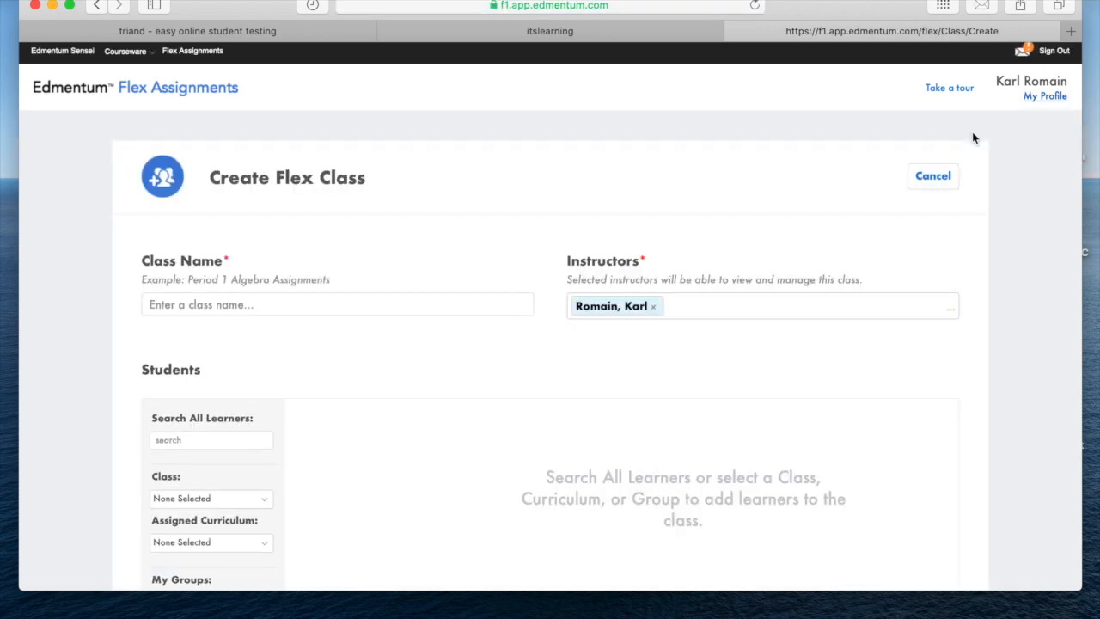
pyautogui.scroll(-3, 445, 397)
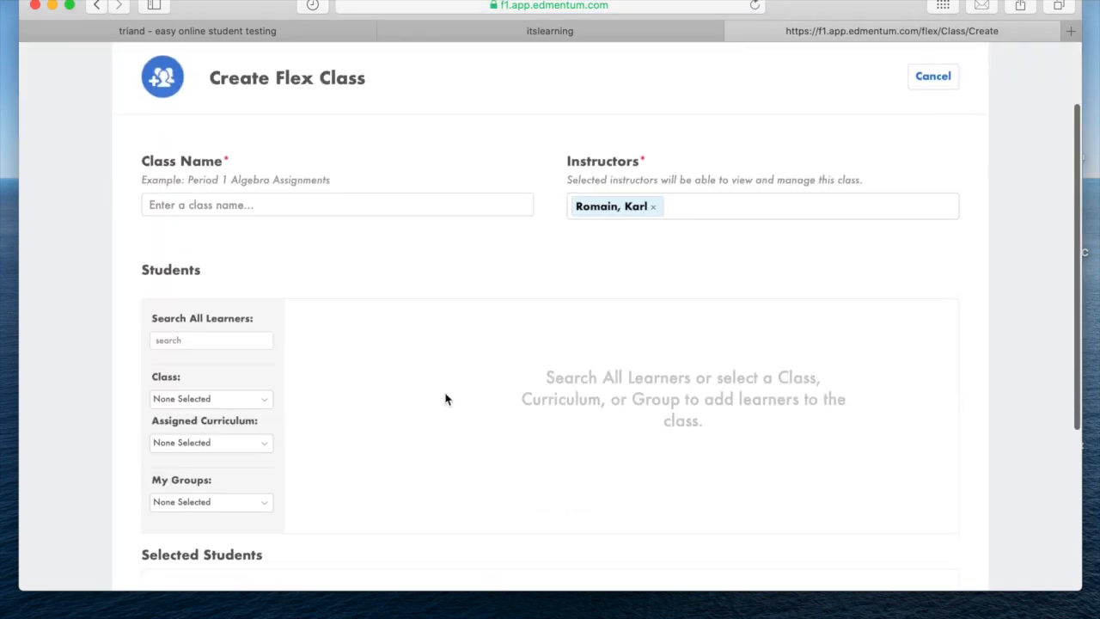
pyautogui.click(400, 201)
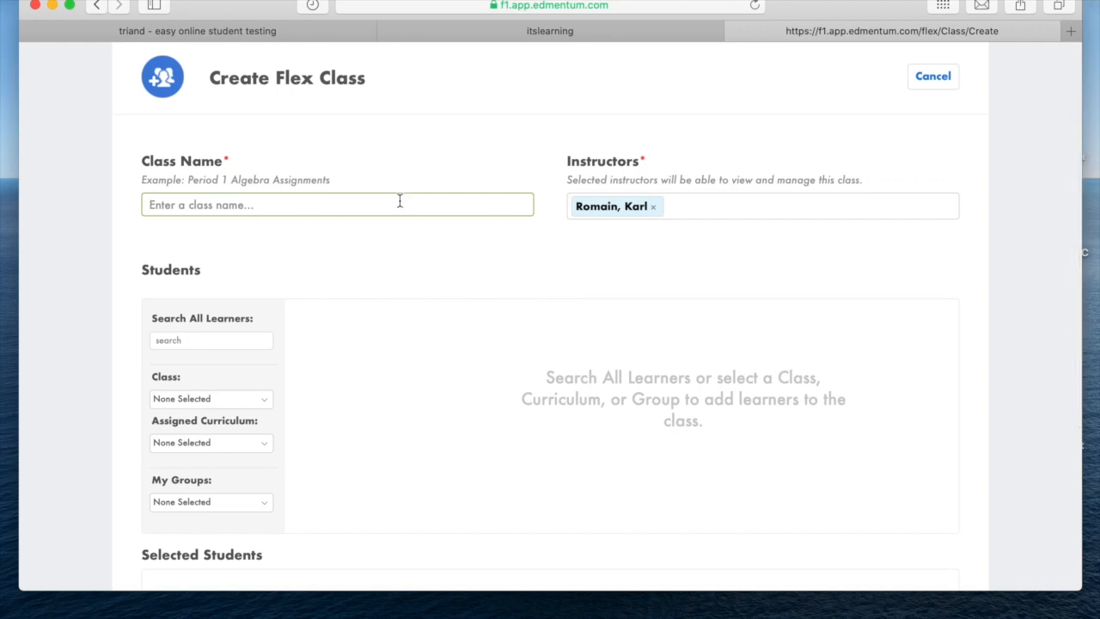
pyautogui.write('Test')
pyautogui.click(433, 227)
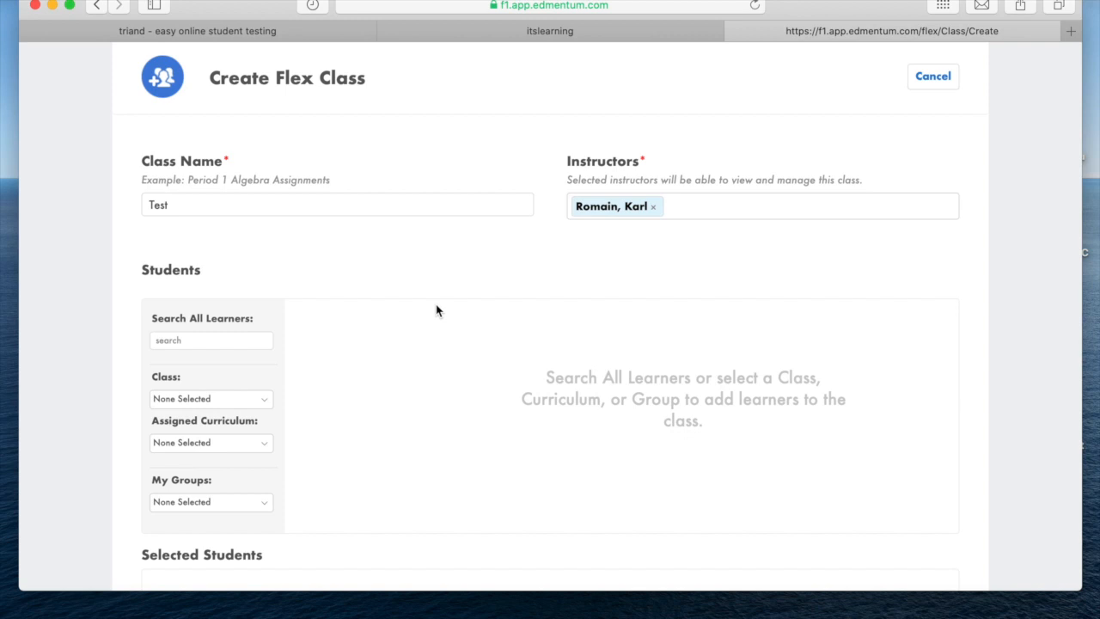
# Add all students from the class "Courseware: Training Algebra 2 Sem B 2018" to the new Flex class
pyautogui.scroll(-2, 436, 310)
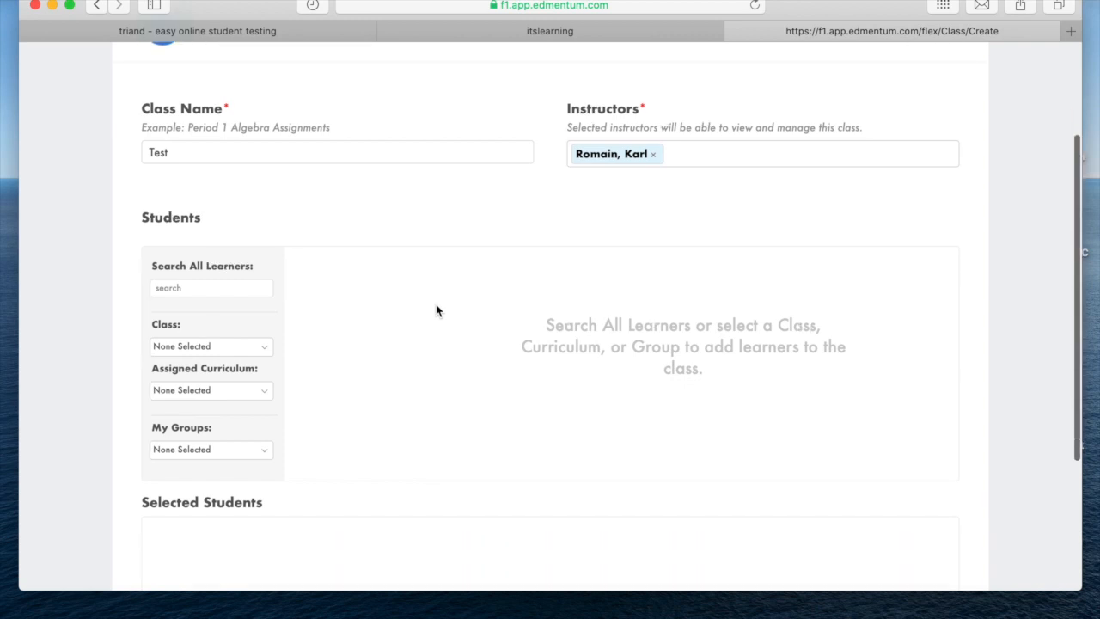
pyautogui.scroll(3, 436, 310)
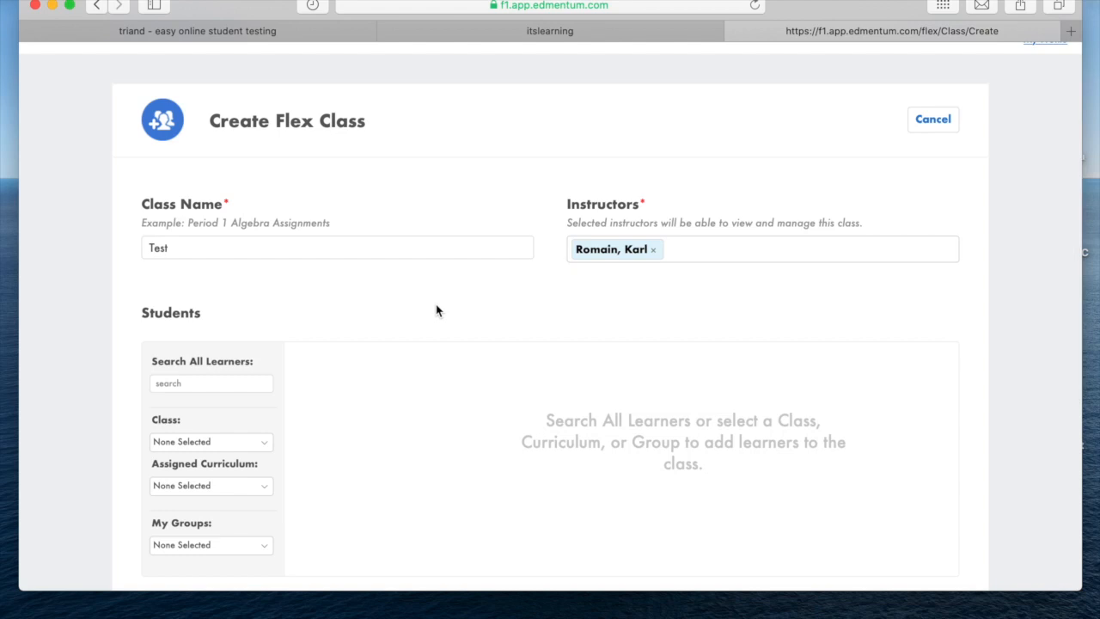
pyautogui.scroll(-3, 437, 310)
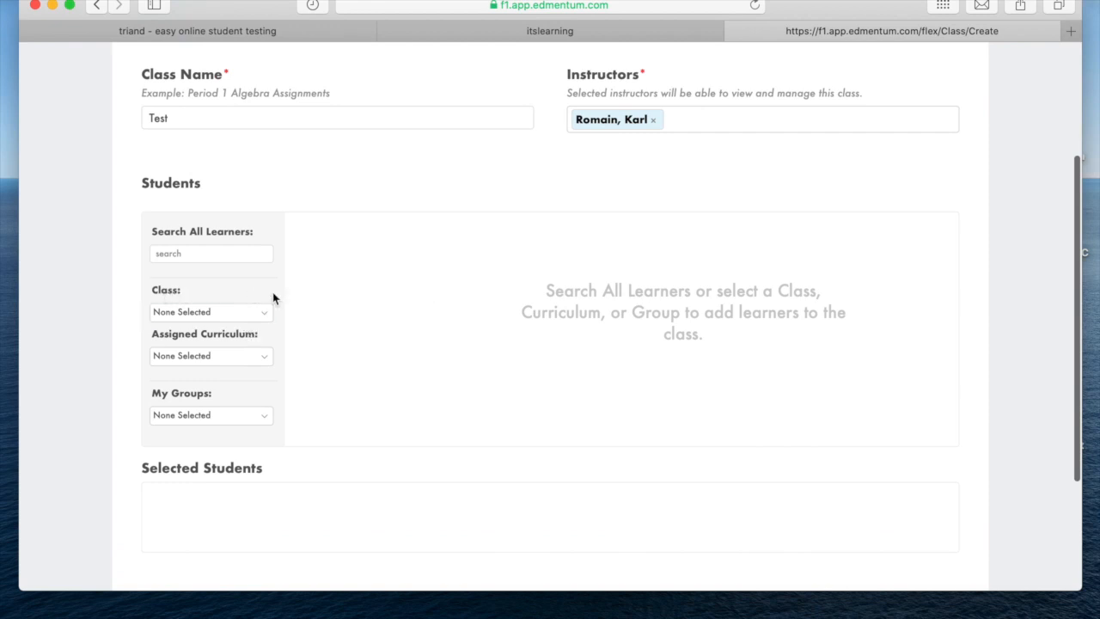
pyautogui.click(267, 314)
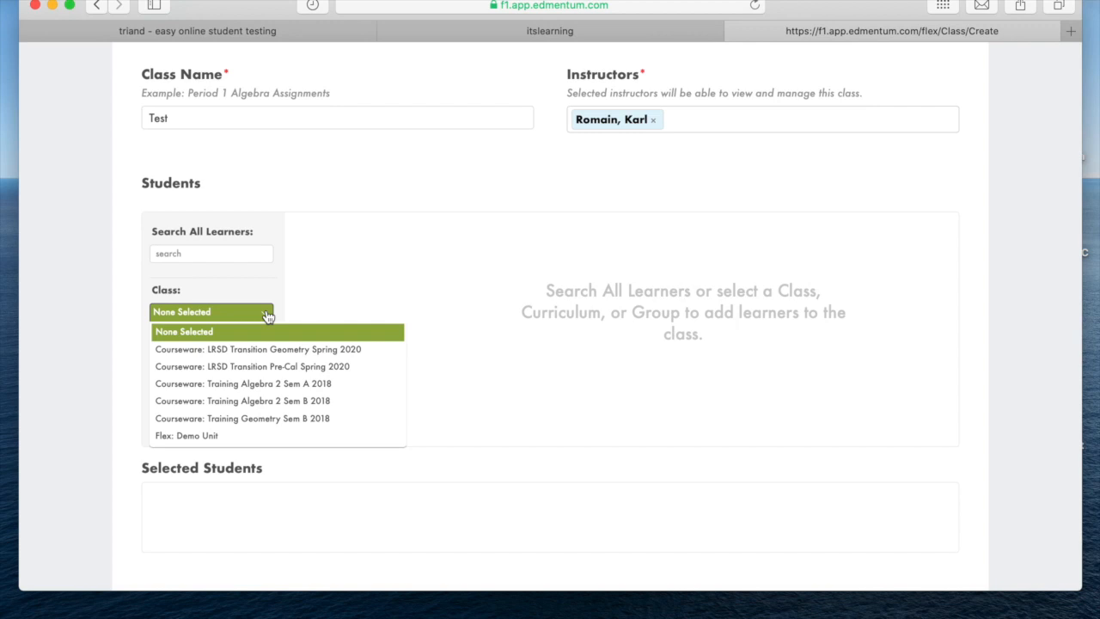
pyautogui.click(265, 402)
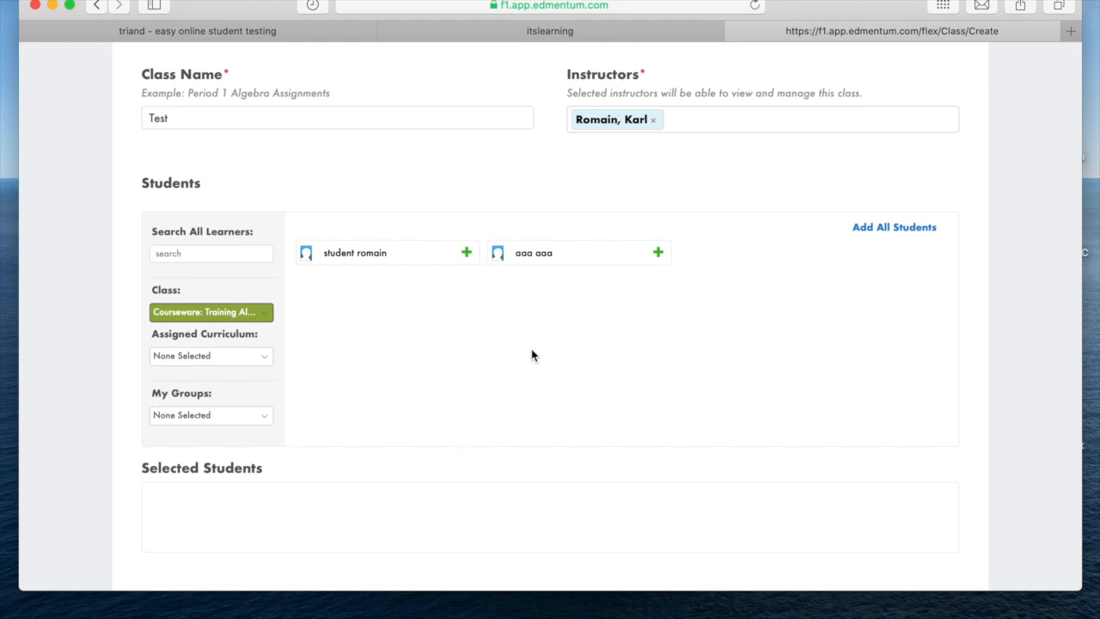
pyautogui.click(892, 229)
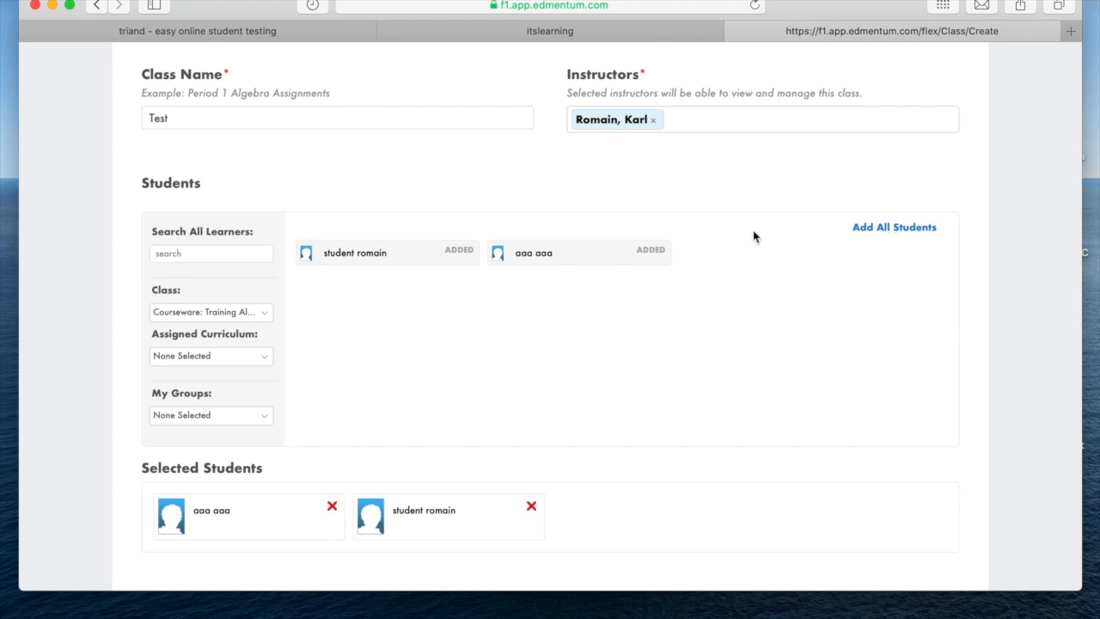
# Review the selected students and create the Test Flex class
pyautogui.scroll(-2, 714, 238)
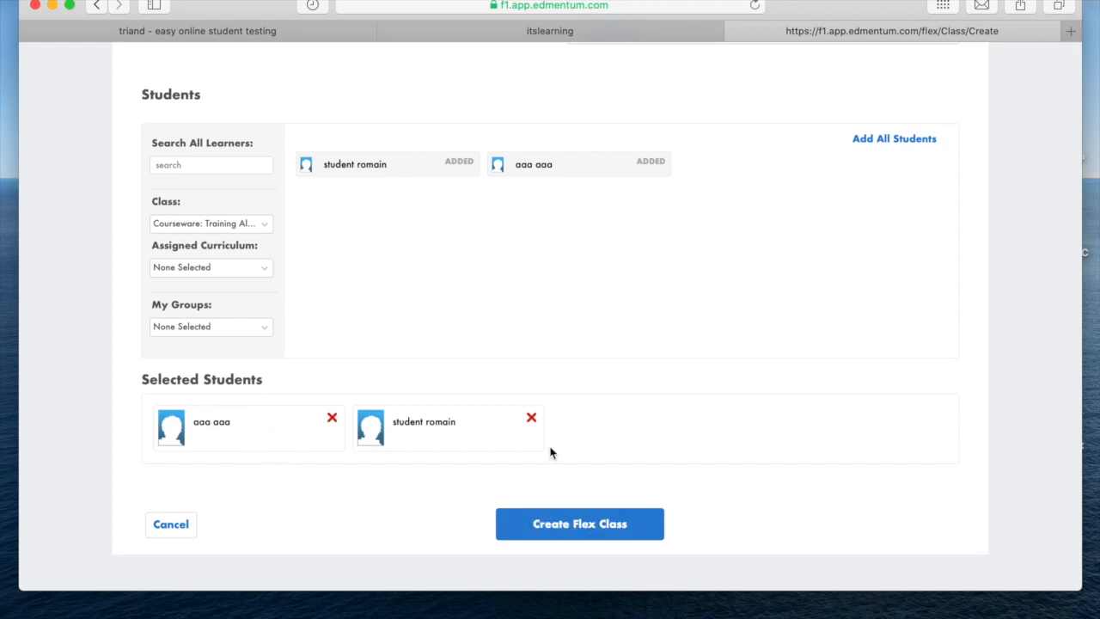
pyautogui.scroll(3, 525, 398)
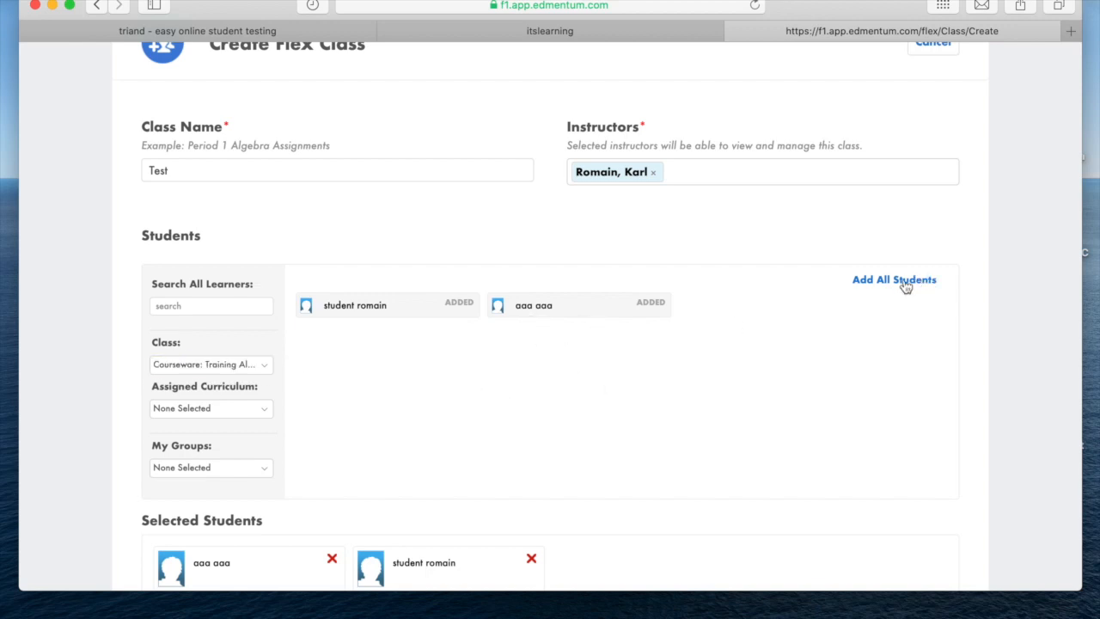
pyautogui.scroll(-5, 783, 381)
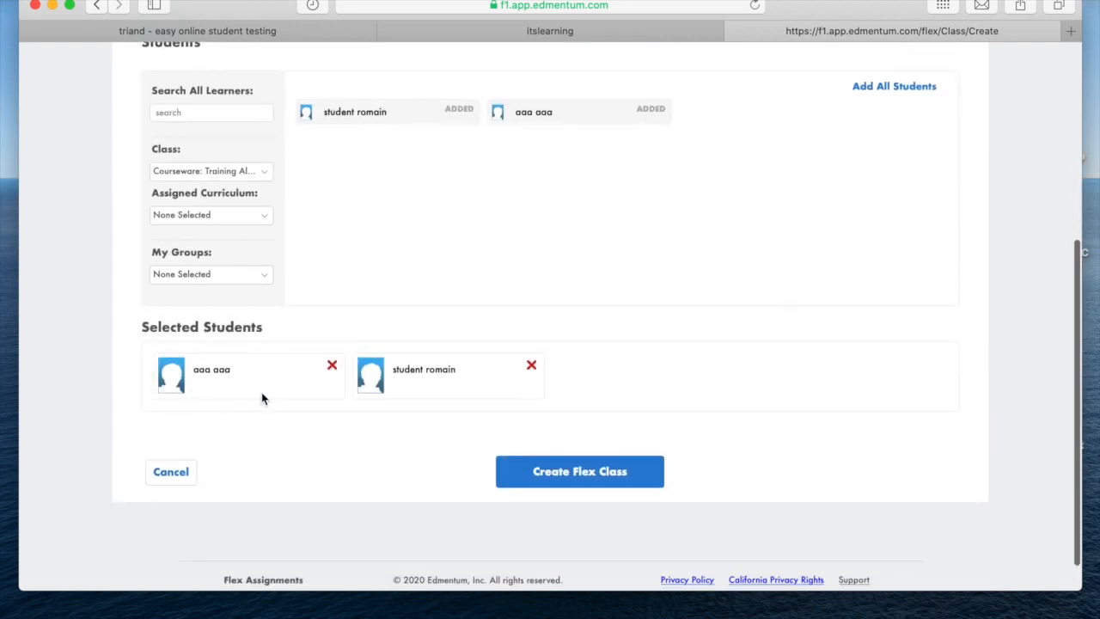
pyautogui.click(599, 481)
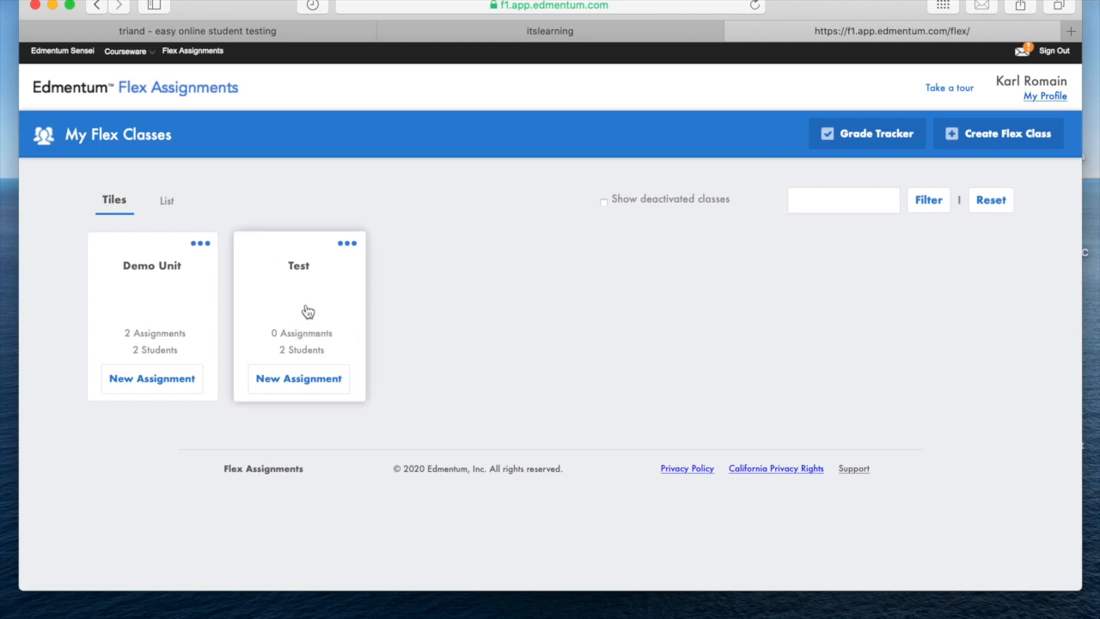
# Start a new assignment for the Test class, ready for its name to be entered
pyautogui.click(301, 386)
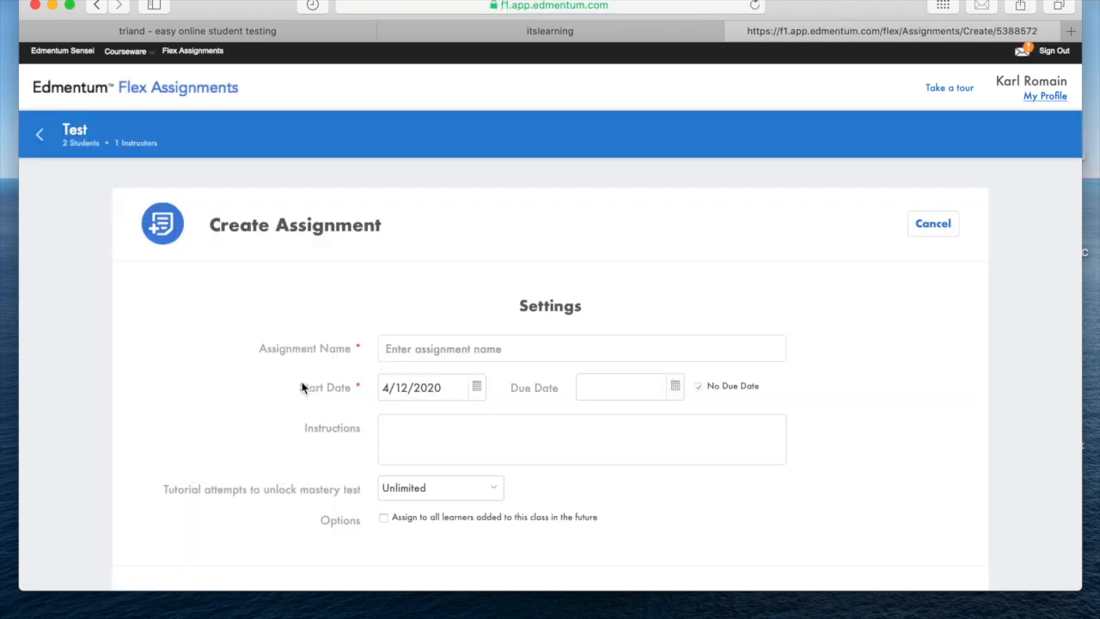
pyautogui.click(391, 345)
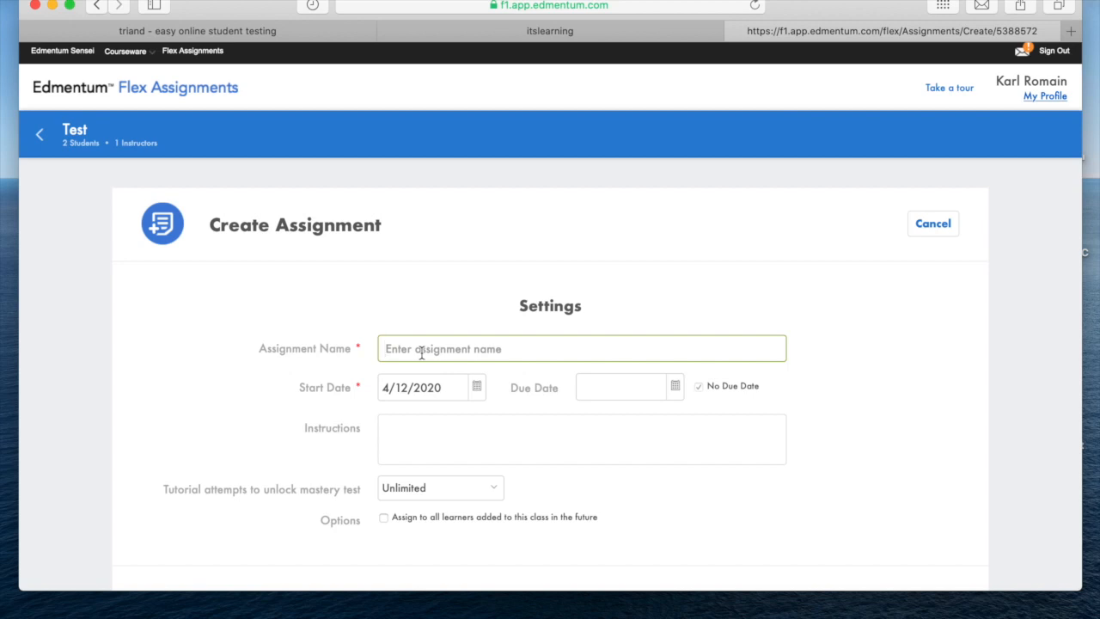
pyautogui.write('Pra')
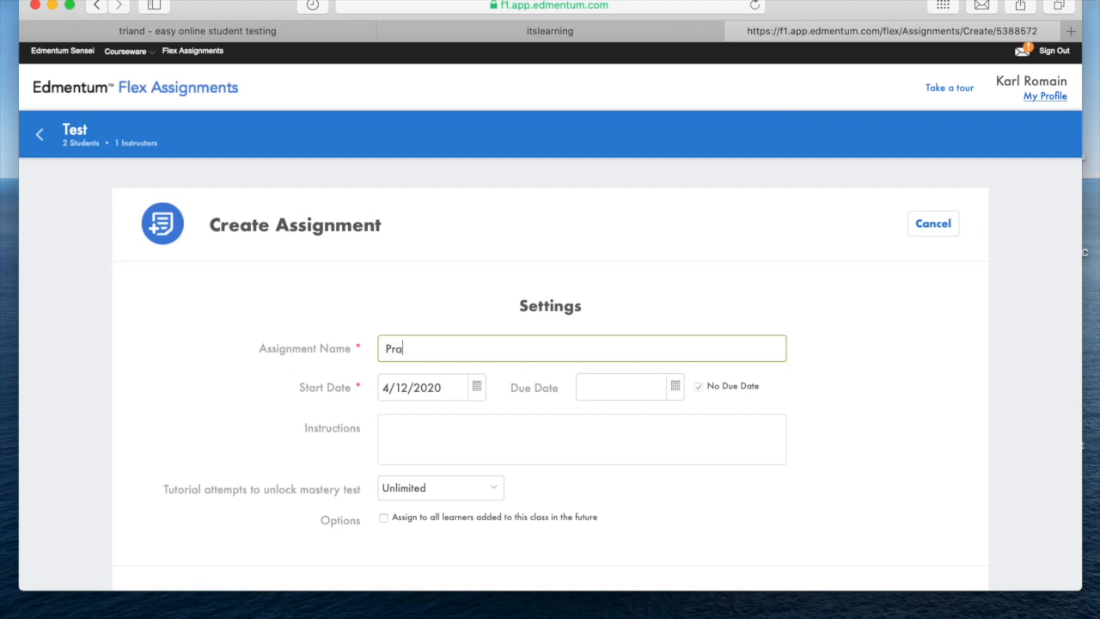
pyautogui.write('ctice for')
pyautogui.press('BackSpace')
pyautogui.press('BackSpace')
pyautogui.press('BackSpace')
pyautogui.press('BackSpace')
pyautogui.press('BackSpace')
pyautogui.press('BackSpace')
pyautogui.press('BackSpace')
pyautogui.press('BackSpace')
pyautogui.press('BackSpace')
pyautogui.press('BackSpace')
pyautogui.press('BackSpace')
pyautogui.press('BackSpace')
# Name the assignment "Extra Course" and set the tutorial attempts to unlock the mastery test to 2
pyautogui.write('Extra Course')
pyautogui.press('Tab')
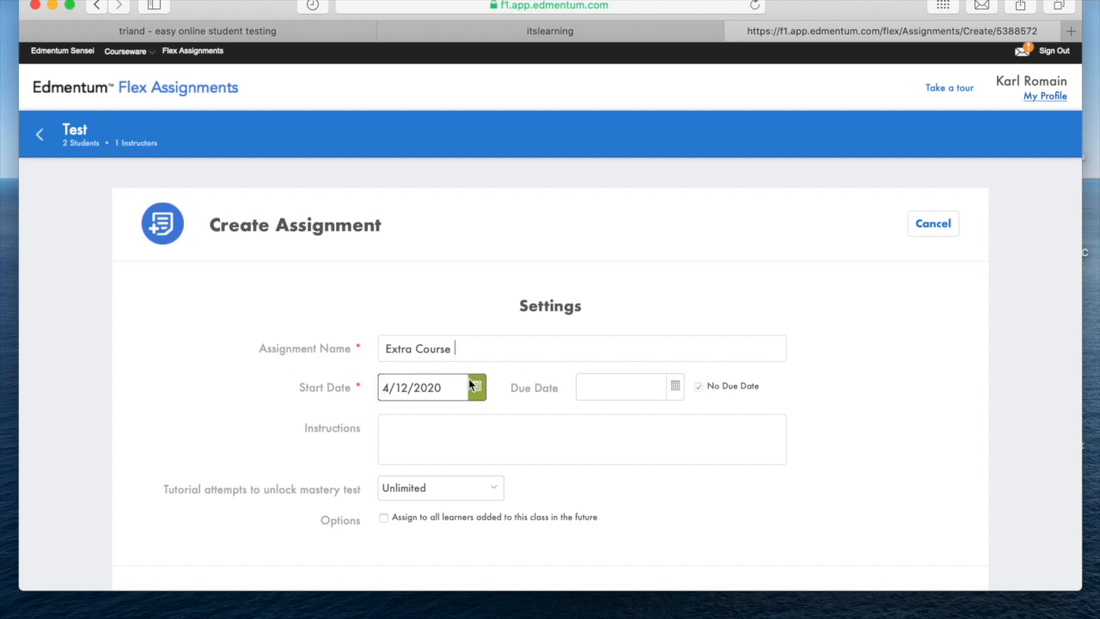
pyautogui.click(474, 419)
pyautogui.scroll(-2, 485, 412)
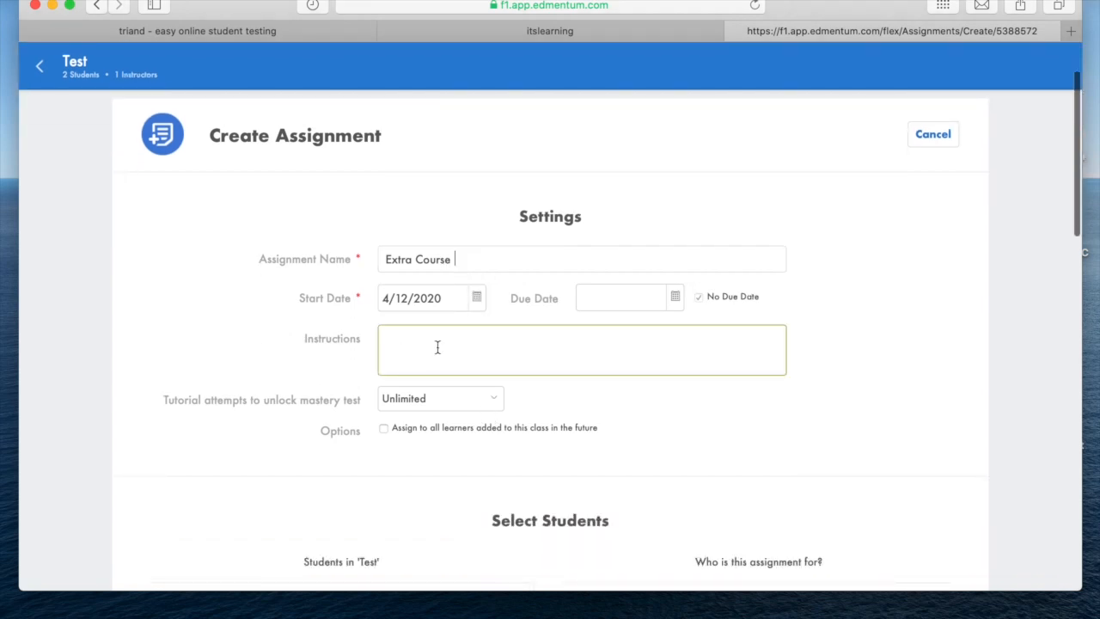
pyautogui.click(488, 404)
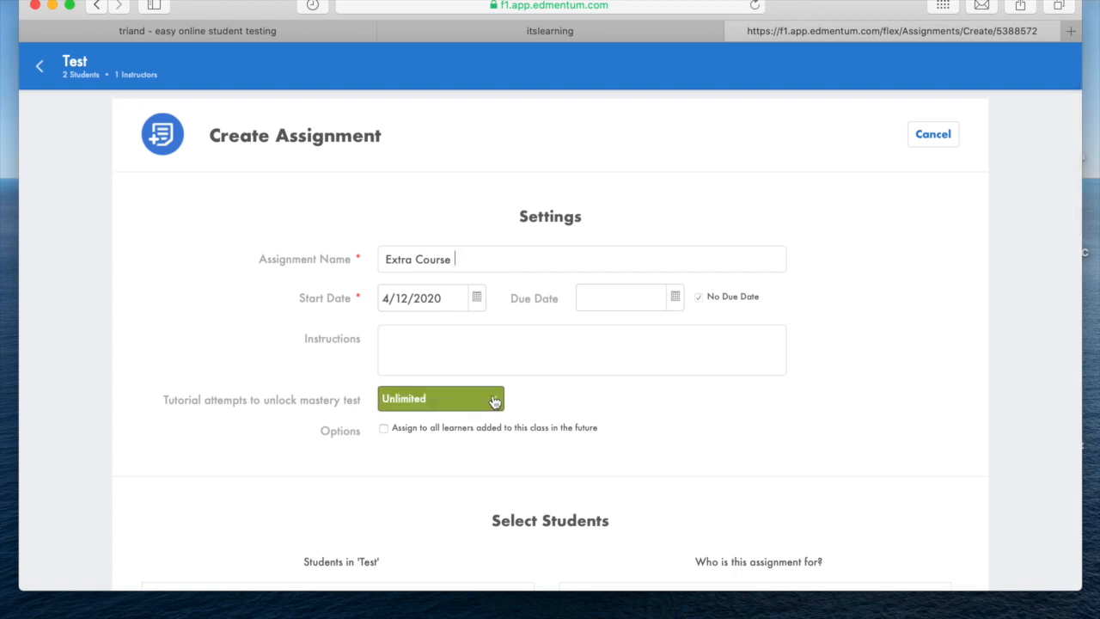
pyautogui.click(495, 401)
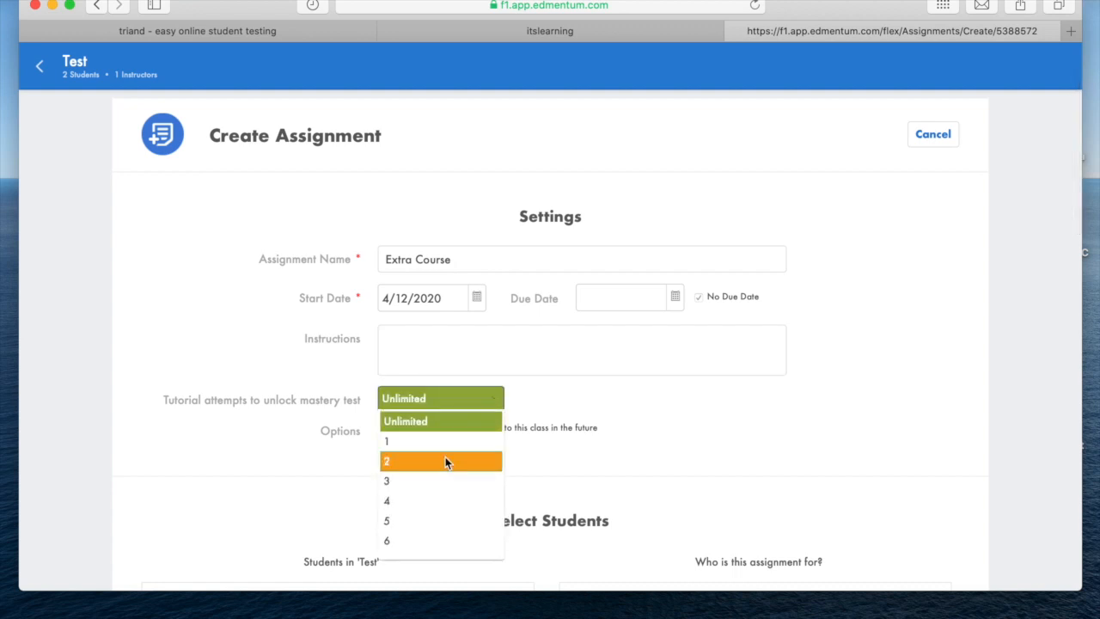
pyautogui.click(420, 461)
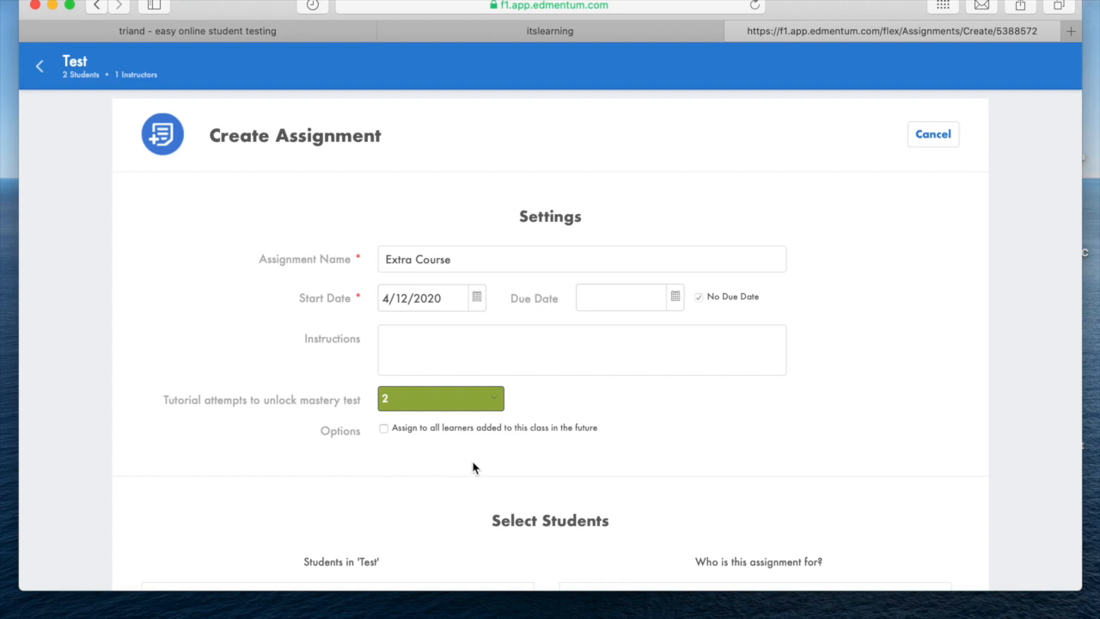
# Assign the assignment to all students in the Test class
pyautogui.scroll(-4, 473, 466)
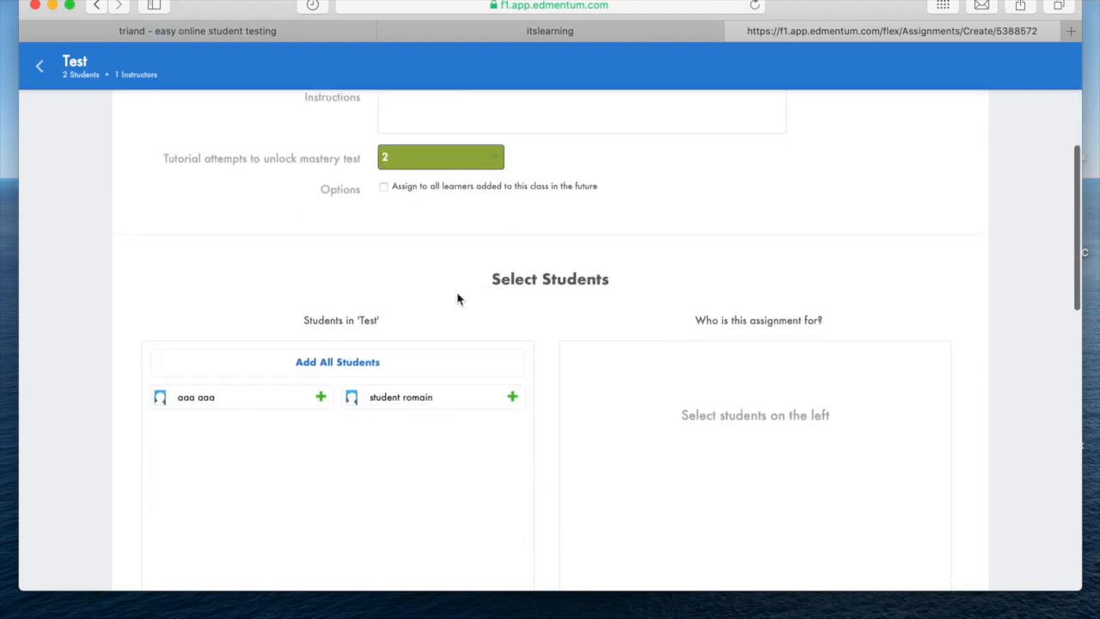
pyautogui.scroll(-3, 457, 296)
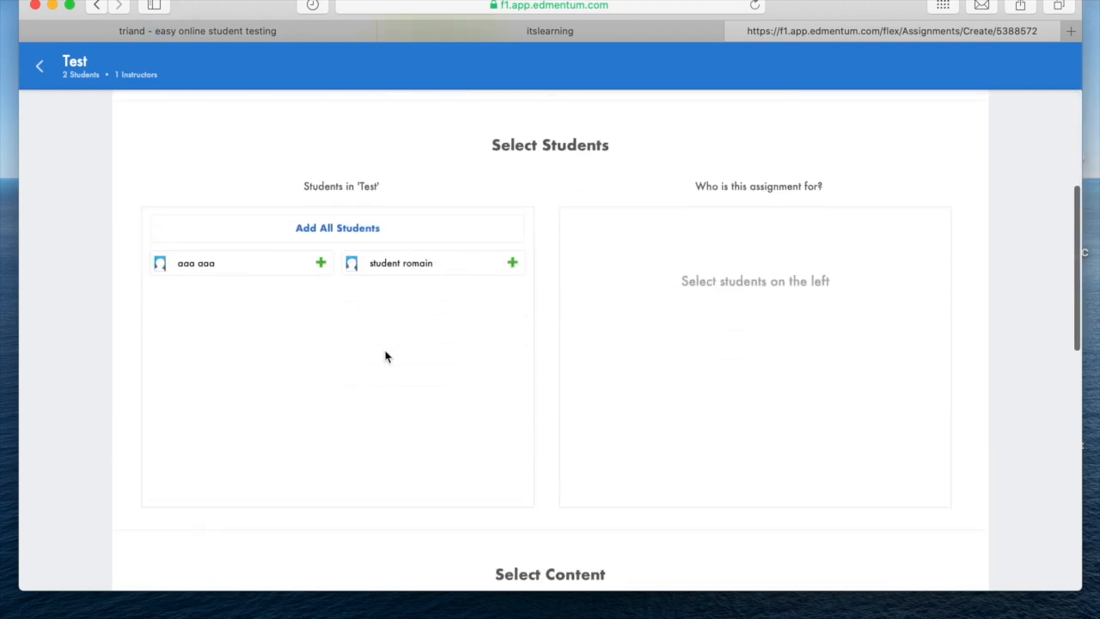
pyautogui.scroll(-3, 401, 389)
pyautogui.scroll(3, 402, 387)
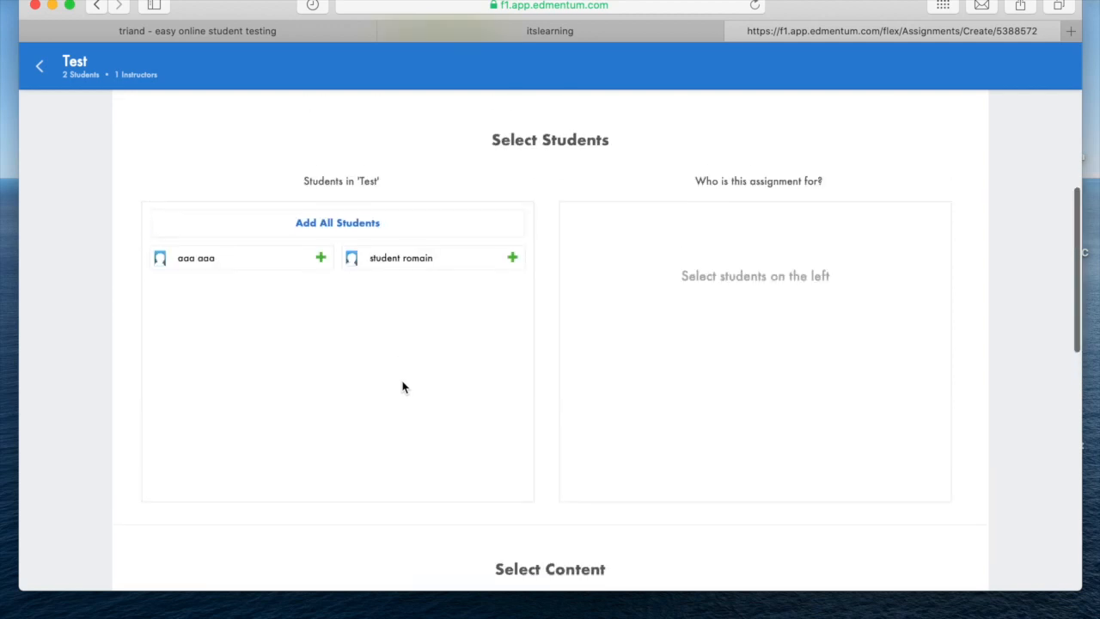
pyautogui.click(341, 230)
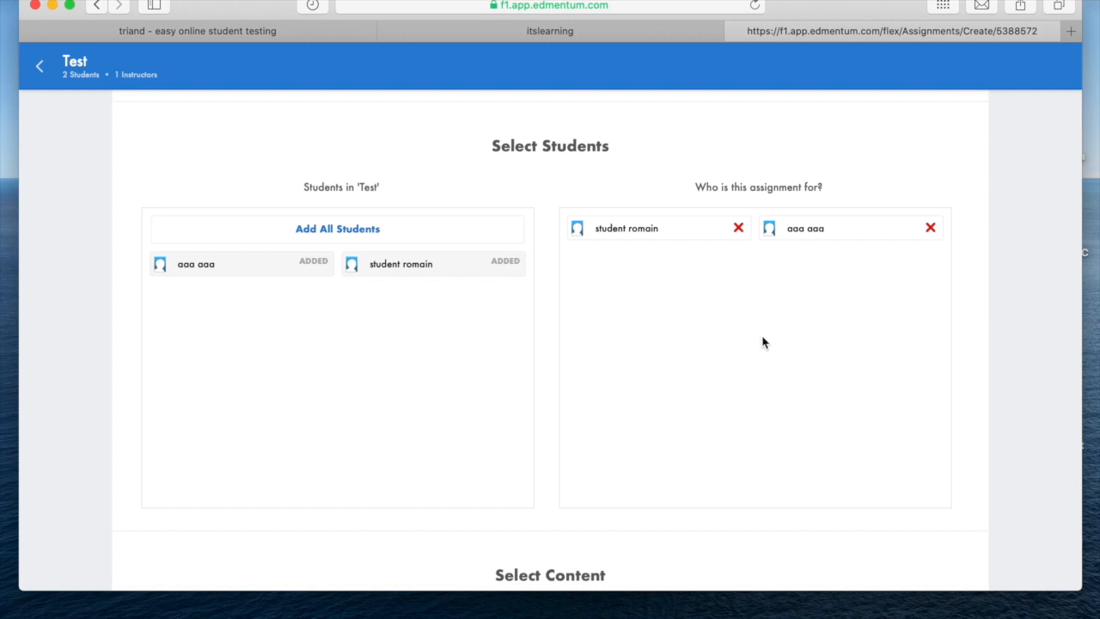
# Browse the available PLATO courses by subject and grade down to the Precalculus courses
pyautogui.scroll(-5, 727, 358)
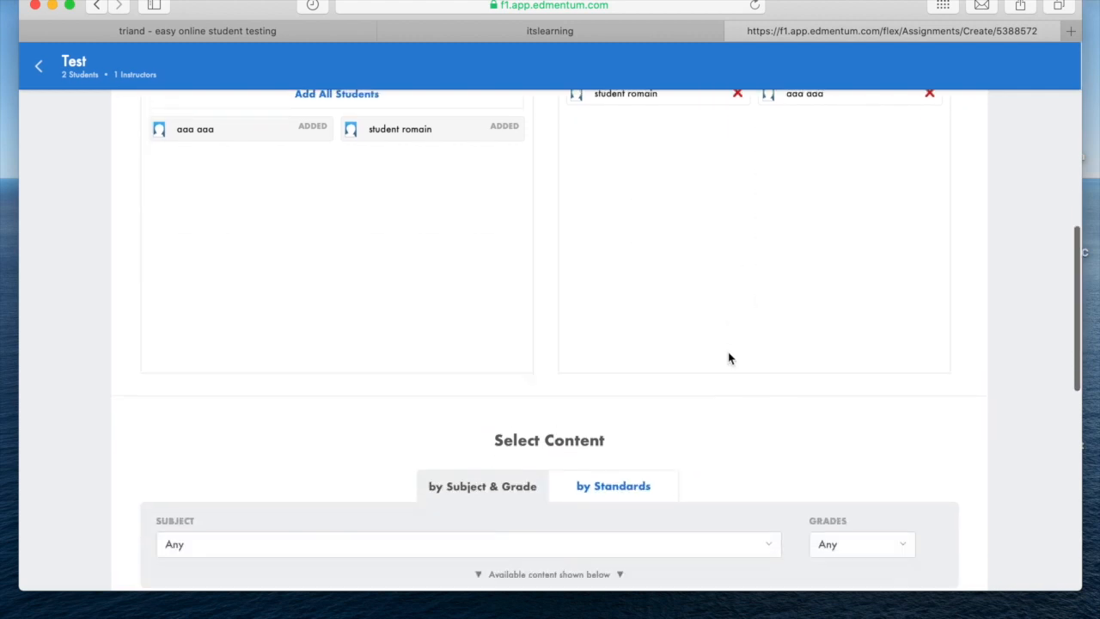
pyautogui.scroll(-3, 728, 358)
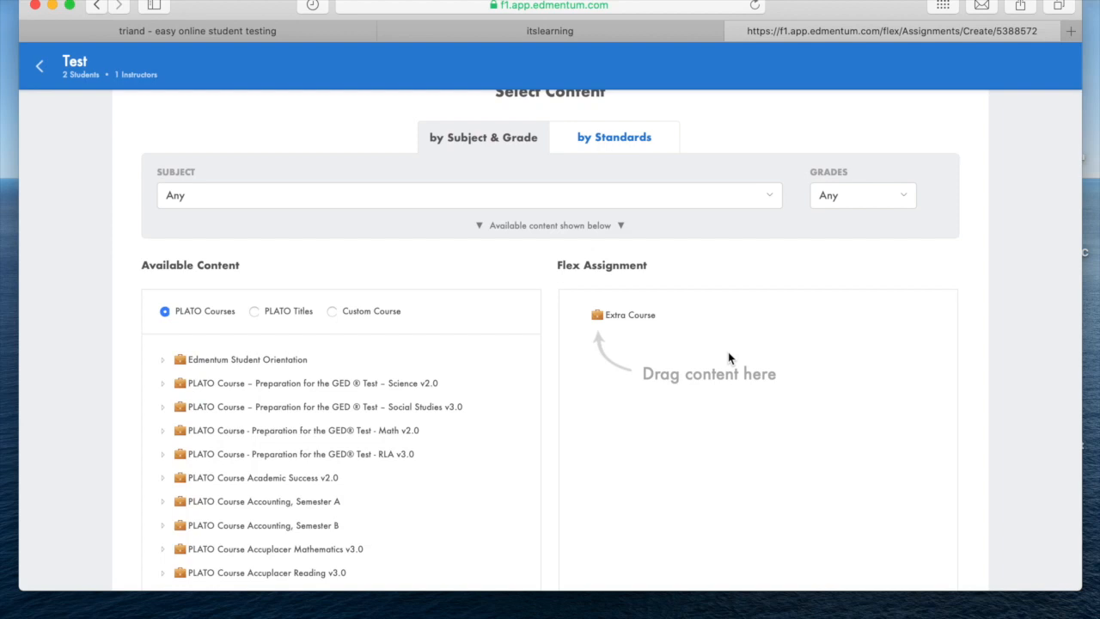
pyautogui.scroll(-1, 728, 354)
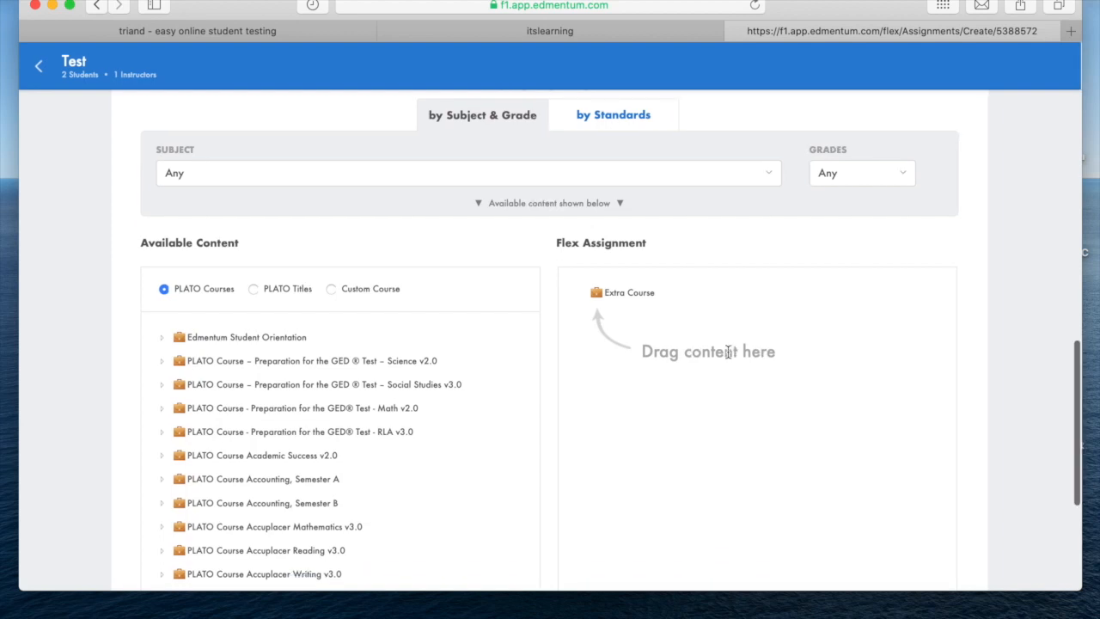
pyautogui.scroll(-1, 727, 352)
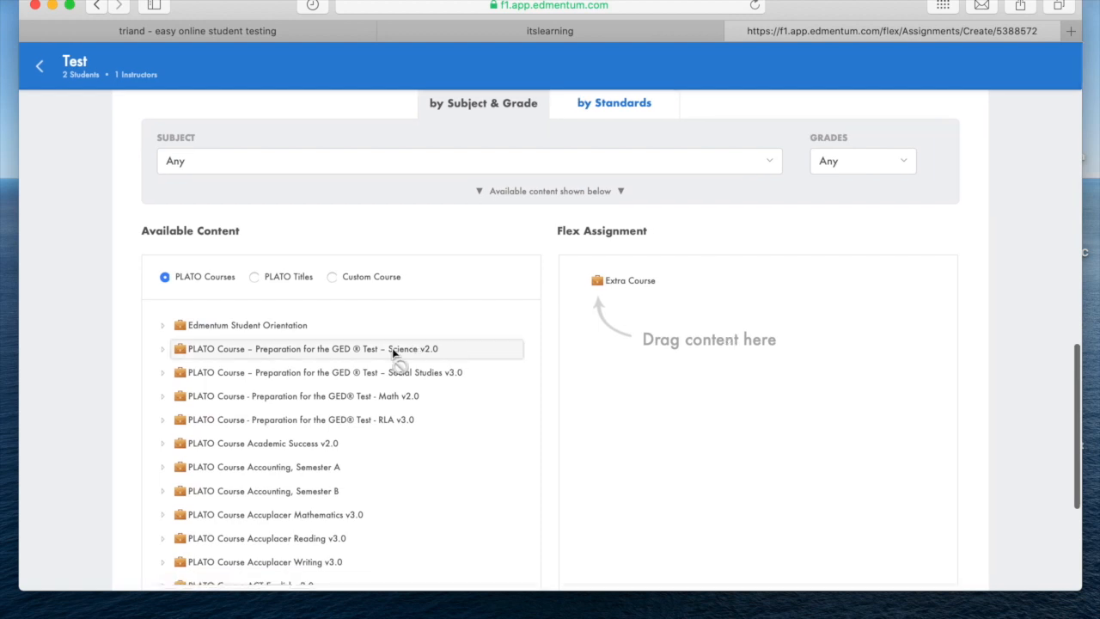
pyautogui.scroll(-10, 301, 430)
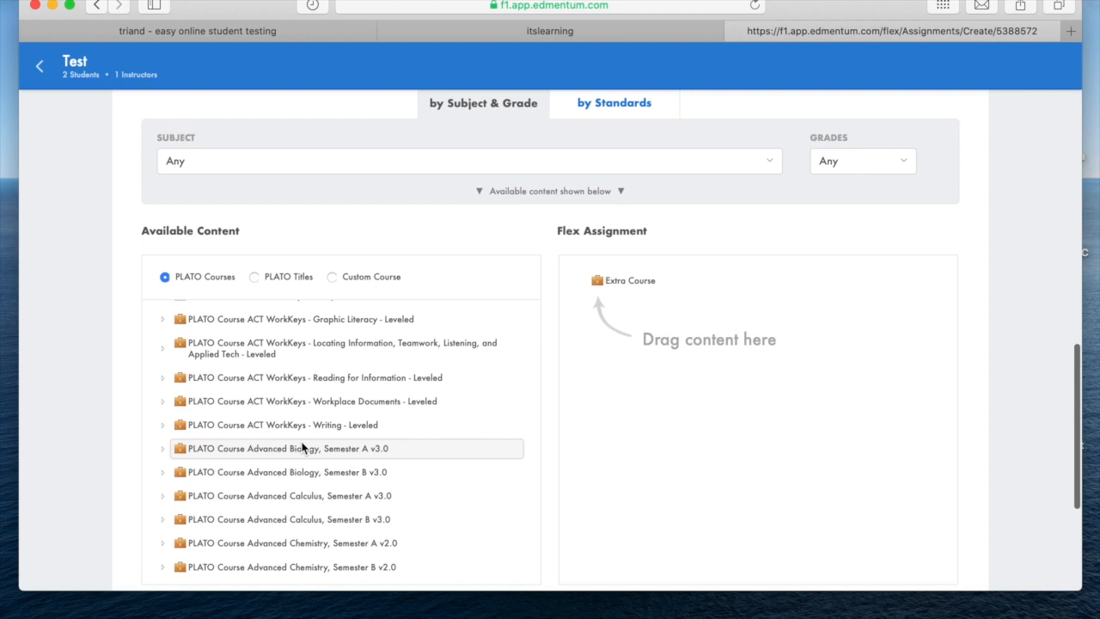
pyautogui.scroll(-15, 302, 446)
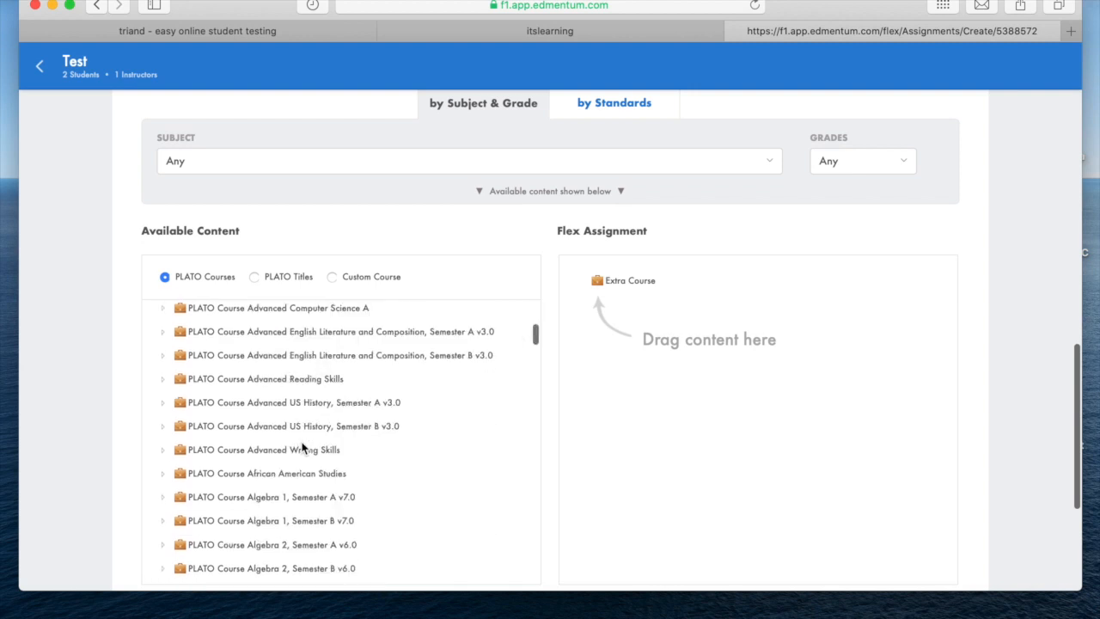
pyautogui.scroll(-3, 302, 446)
pyautogui.scroll(-15, 302, 446)
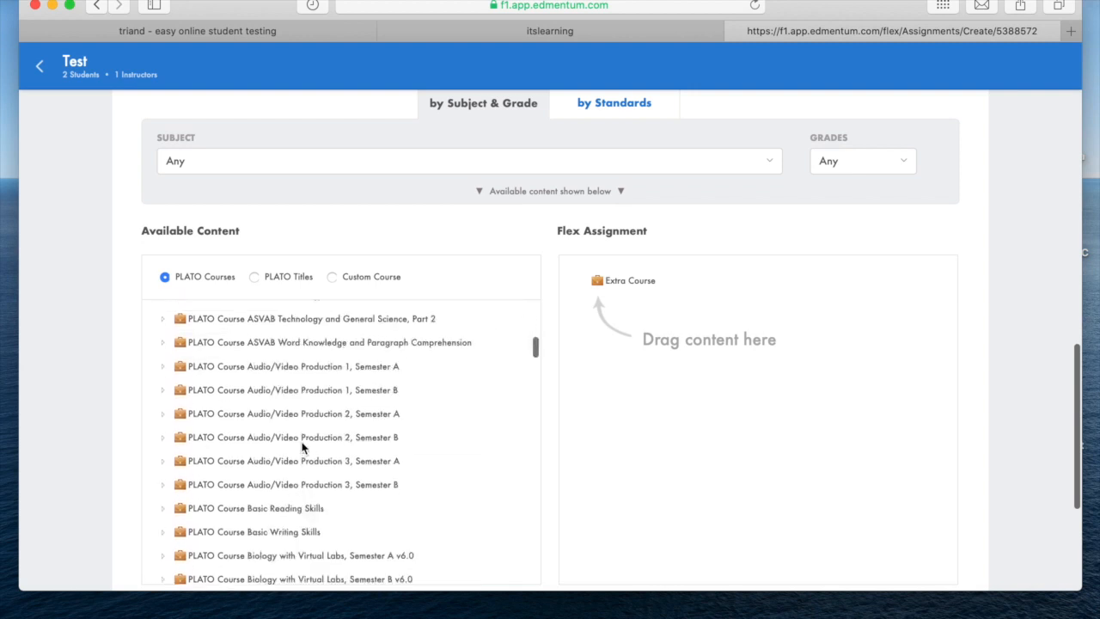
pyautogui.scroll(-18, 302, 446)
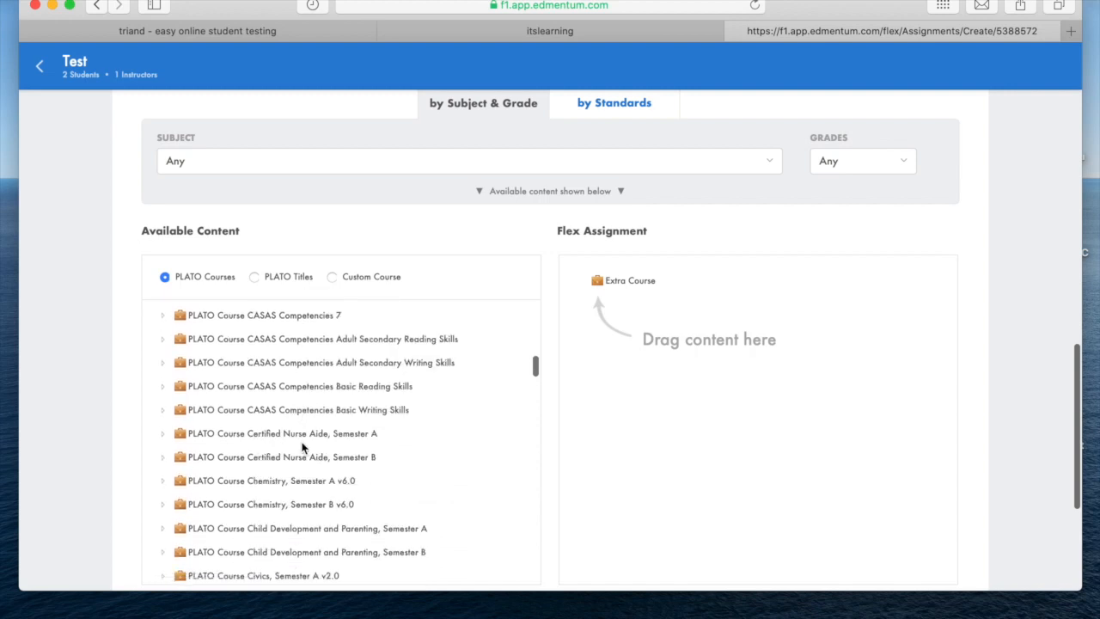
pyautogui.scroll(-18, 301, 446)
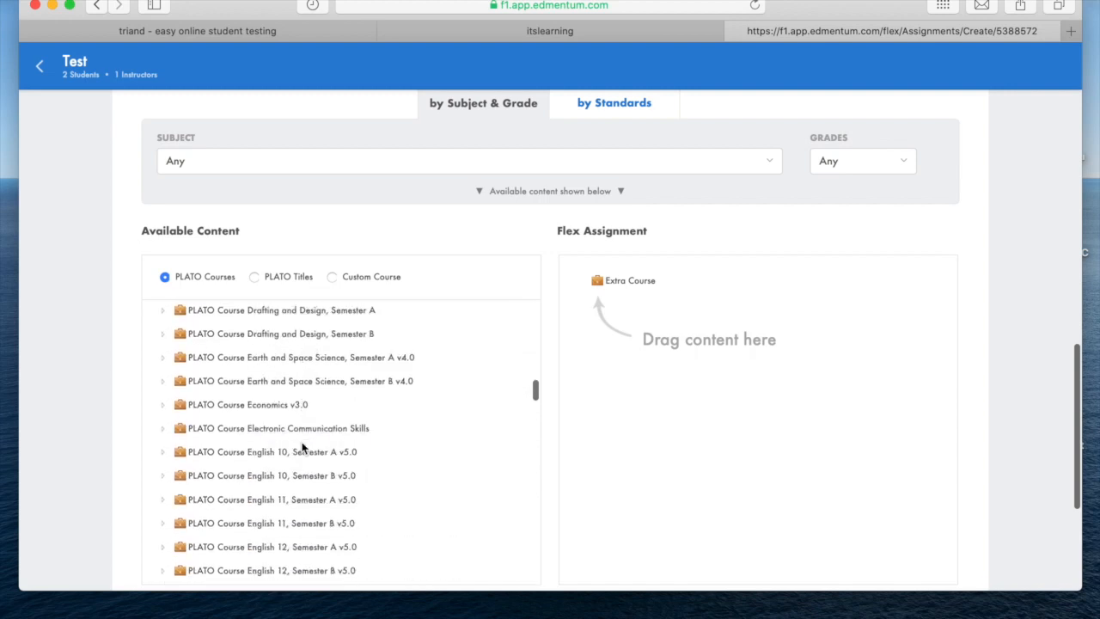
pyautogui.scroll(-17, 301, 445)
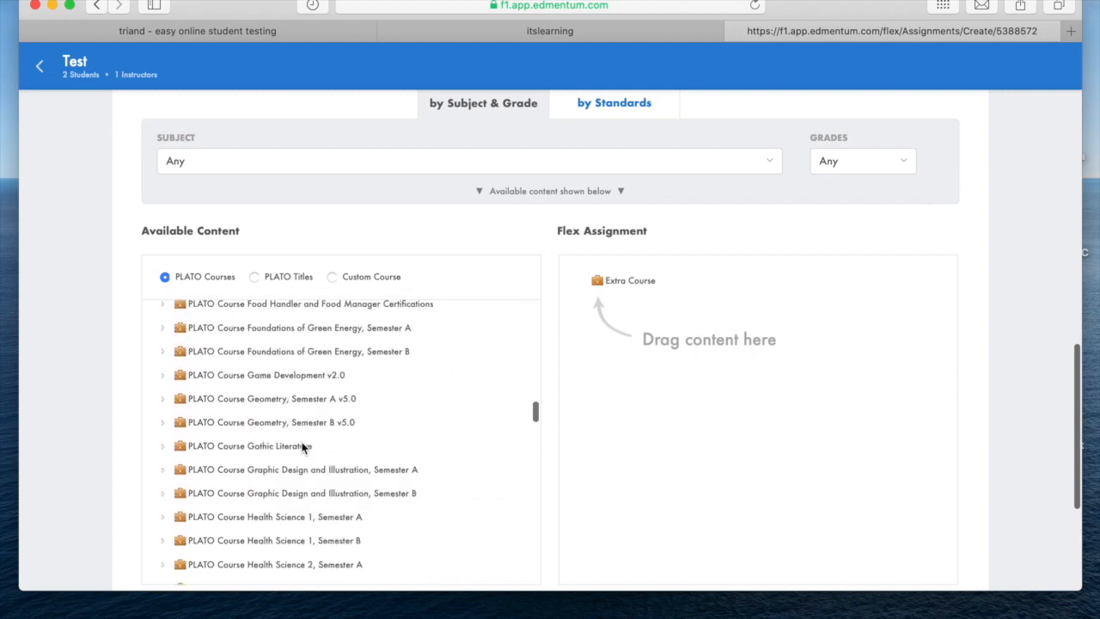
pyautogui.scroll(-5, 301, 446)
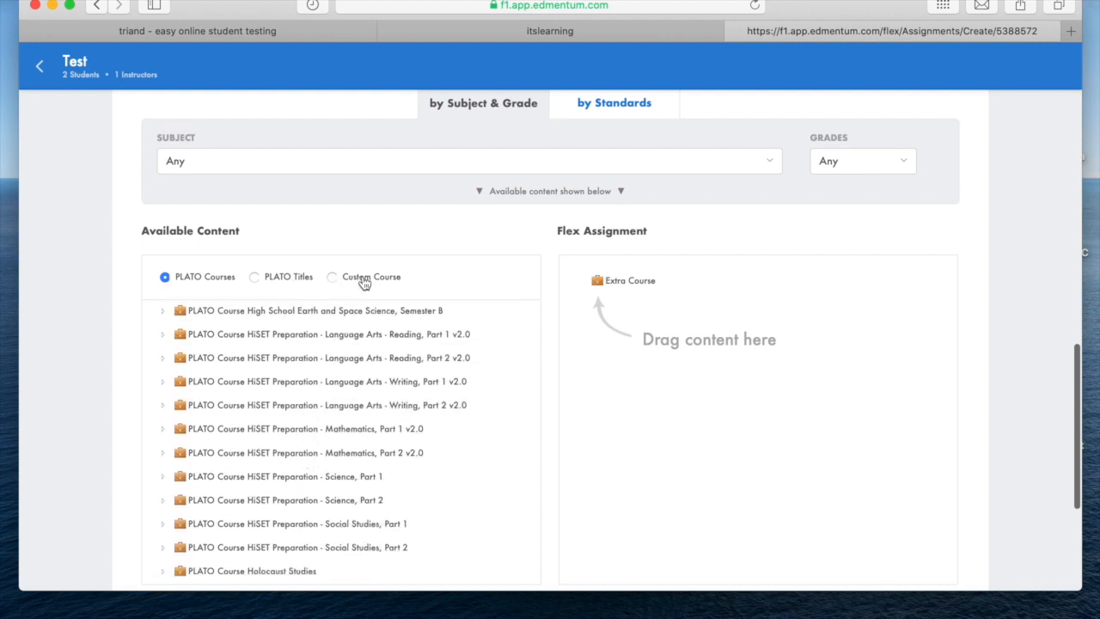
pyautogui.scroll(-7, 284, 456)
pyautogui.scroll(-19, 285, 458)
pyautogui.scroll(-20, 284, 460)
pyautogui.scroll(-20, 284, 461)
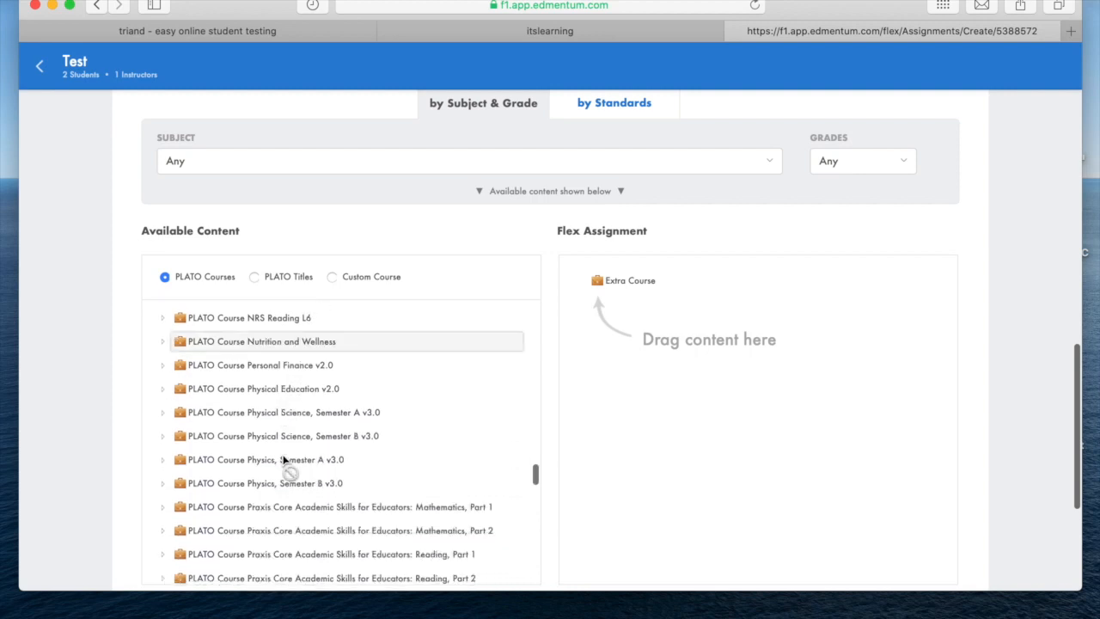
pyautogui.scroll(-5, 284, 461)
pyautogui.scroll(-12, 284, 460)
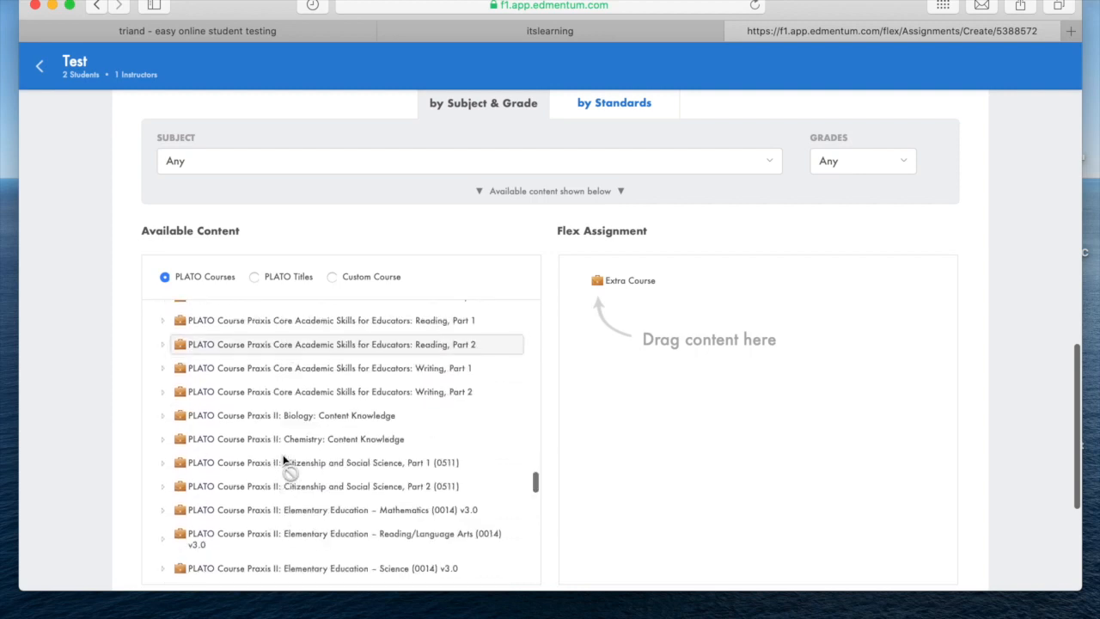
pyautogui.scroll(-16, 285, 461)
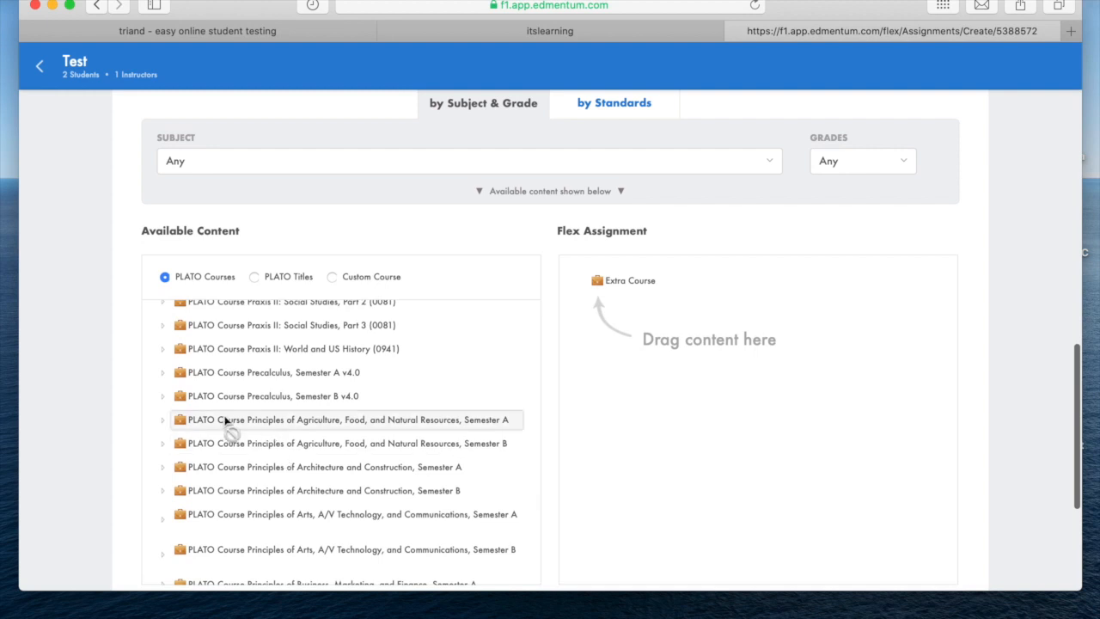
# Add Unit 2: Trigonometric Functions from PLATO Course Precalculus, Semester A v4.0 to the Extra Course assignment
pyautogui.click(163, 373)
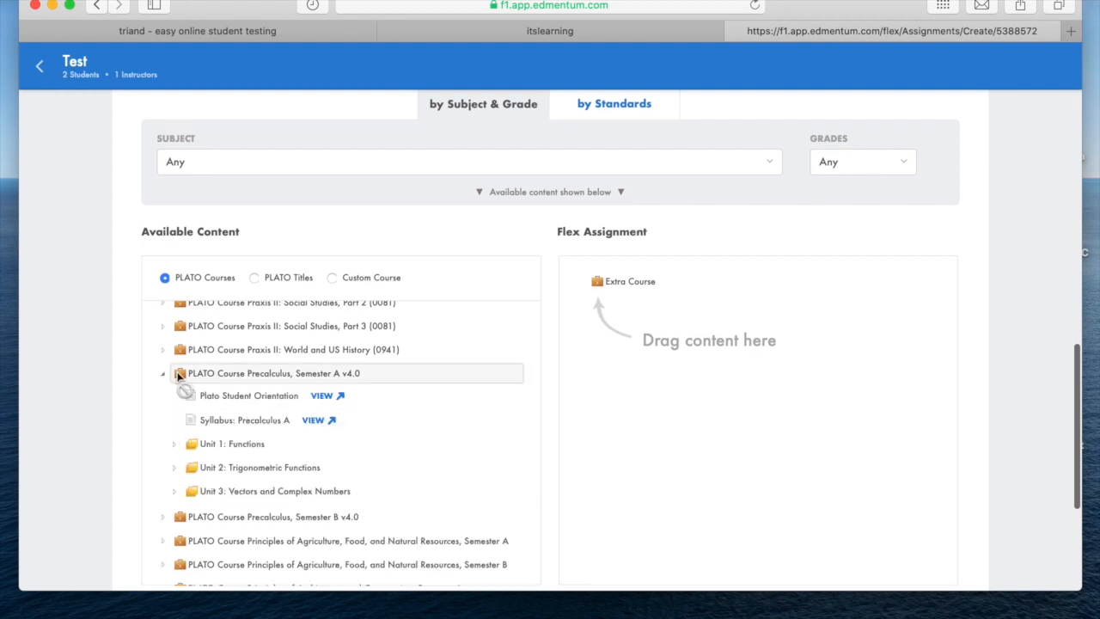
pyautogui.scroll(-1, 172, 395)
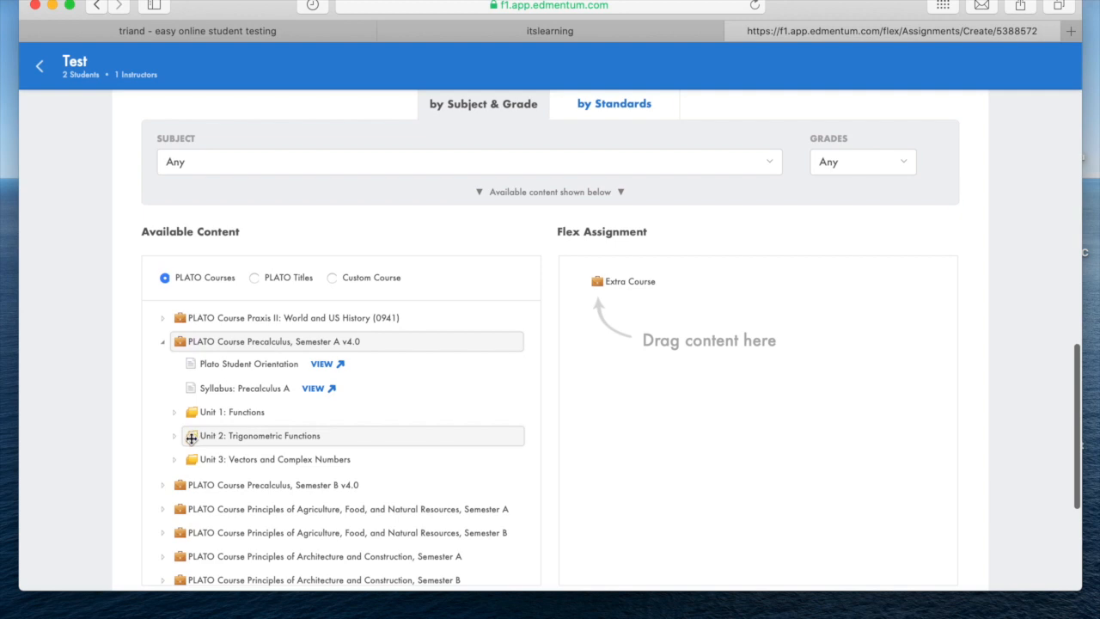
pyautogui.moveTo(191, 437); pyautogui.dragTo(626, 284)
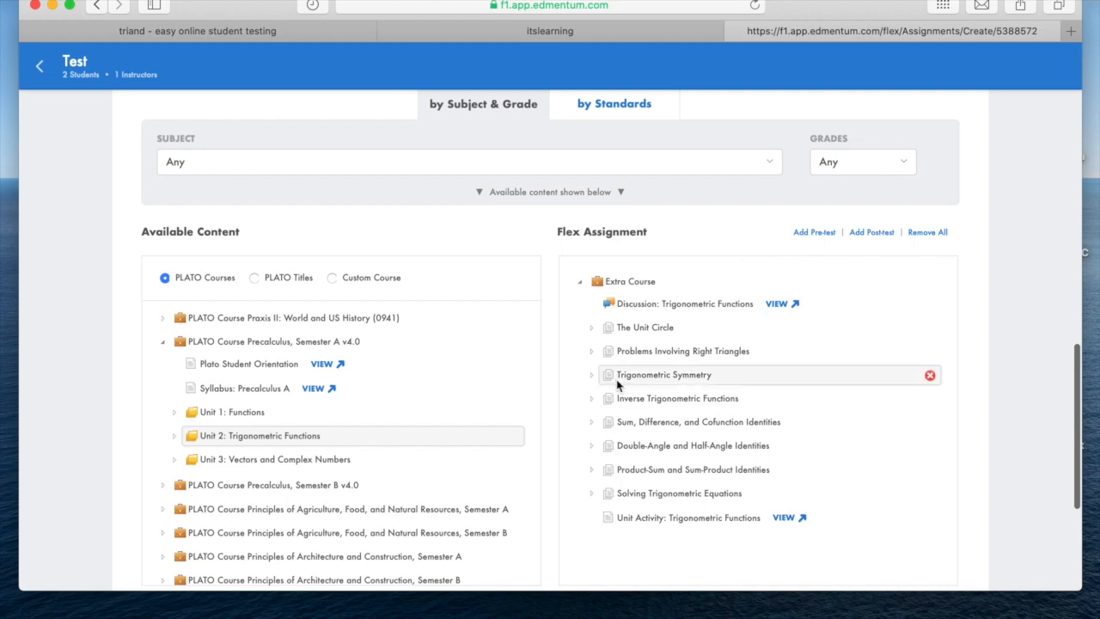
# Review the content added to Extra Course and create the assignment
pyautogui.scroll(-2, 653, 442)
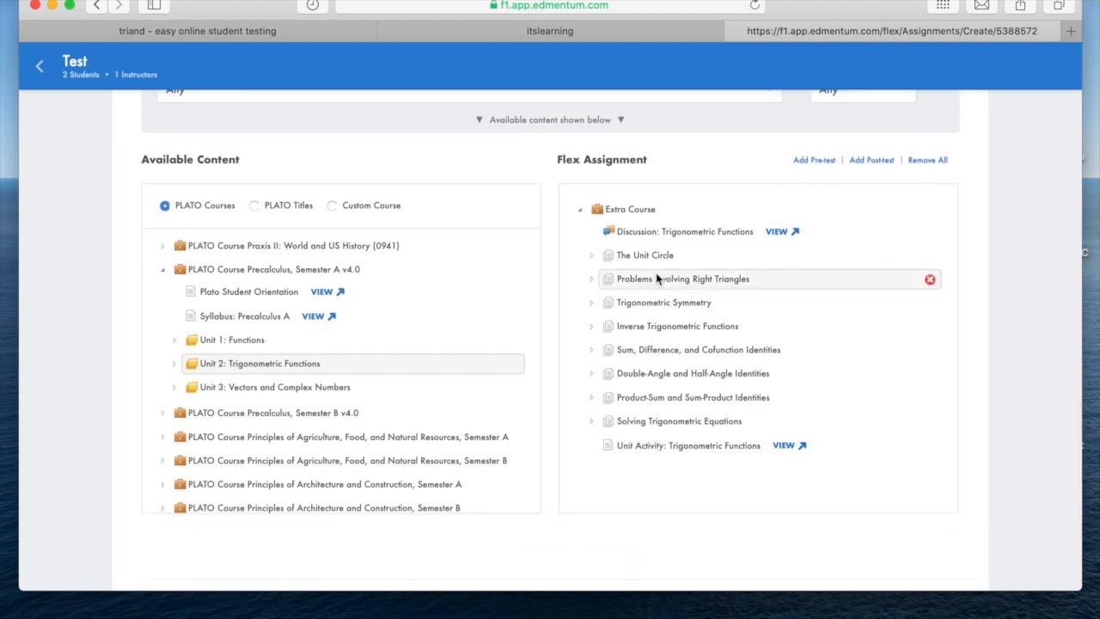
pyautogui.moveTo(230, 344); pyautogui.dragTo(202, 427)
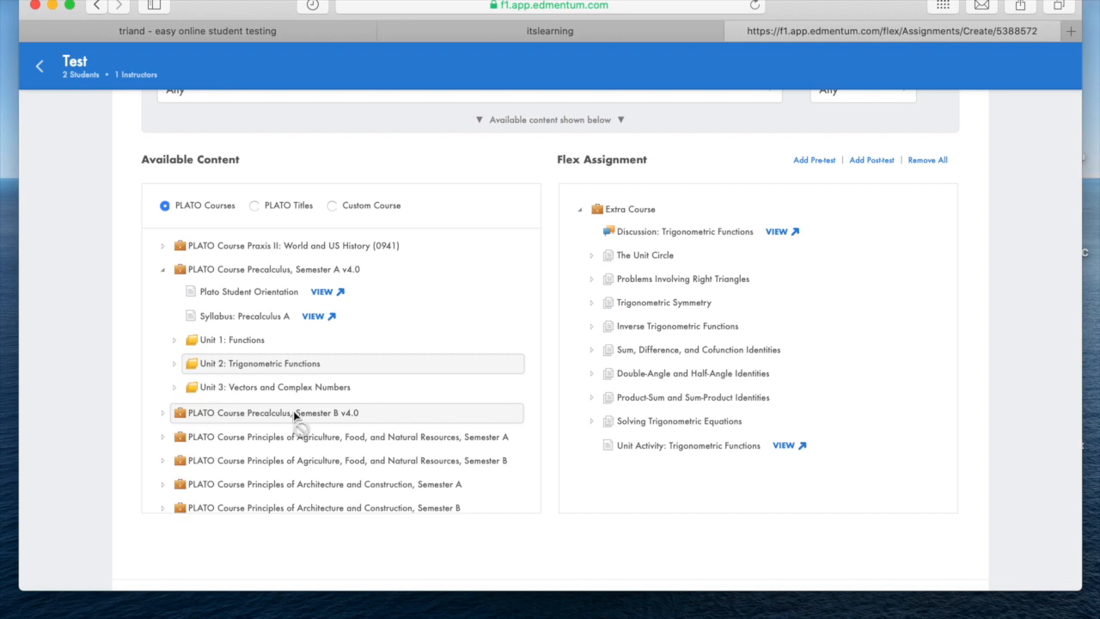
pyautogui.scroll(-3, 569, 443)
pyautogui.scroll(-2, 570, 438)
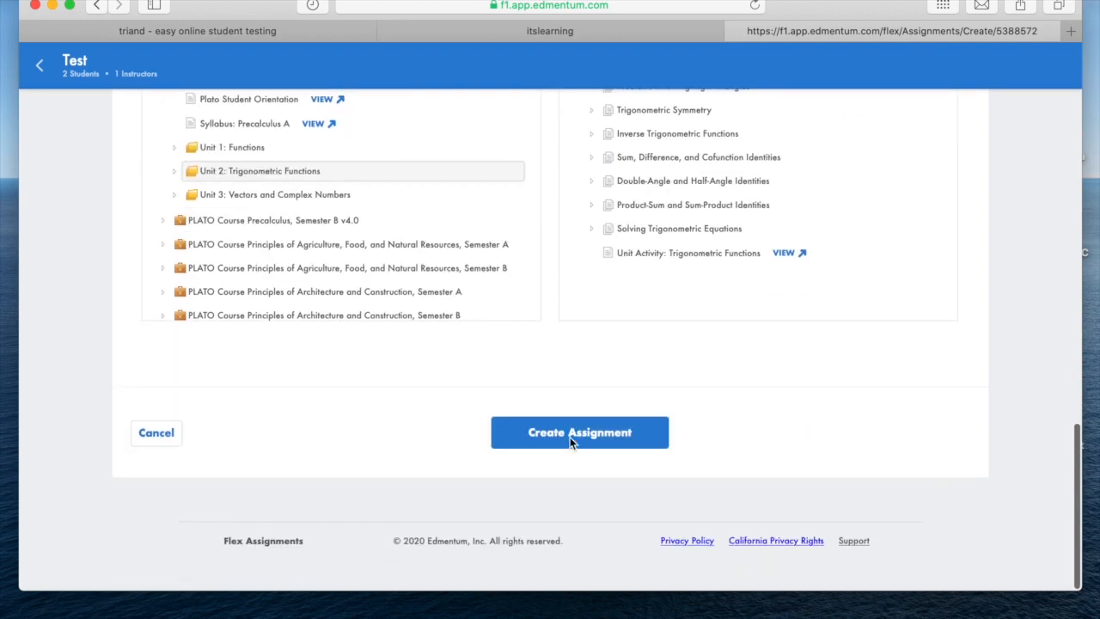
pyautogui.click(571, 435)
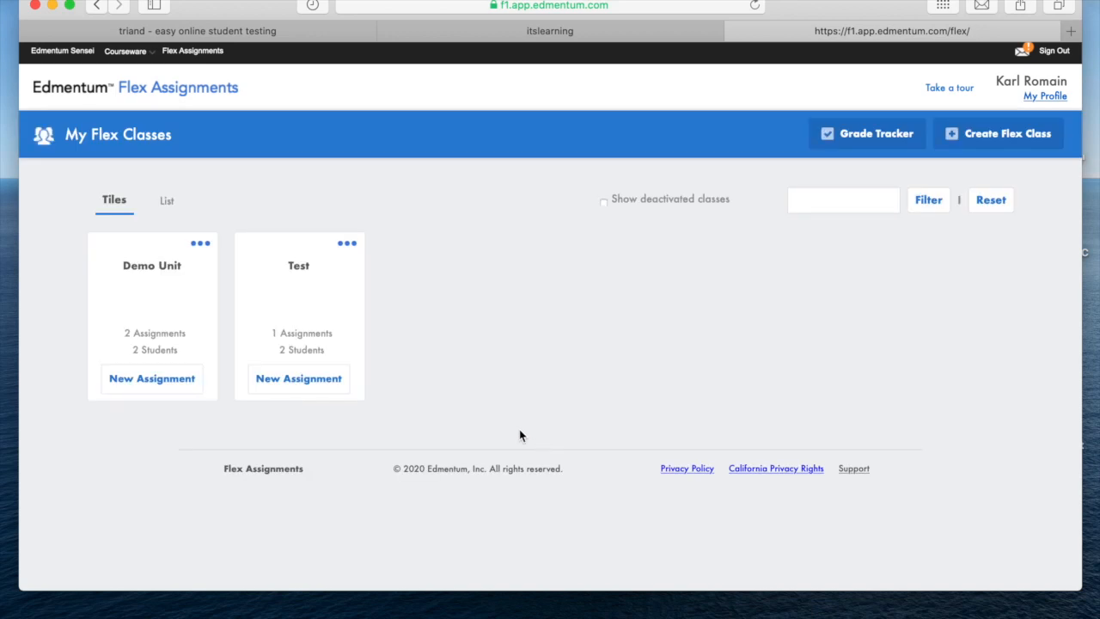
# Start another new assignment for the Test class and name it "Test for Course"
pyautogui.click(305, 383)
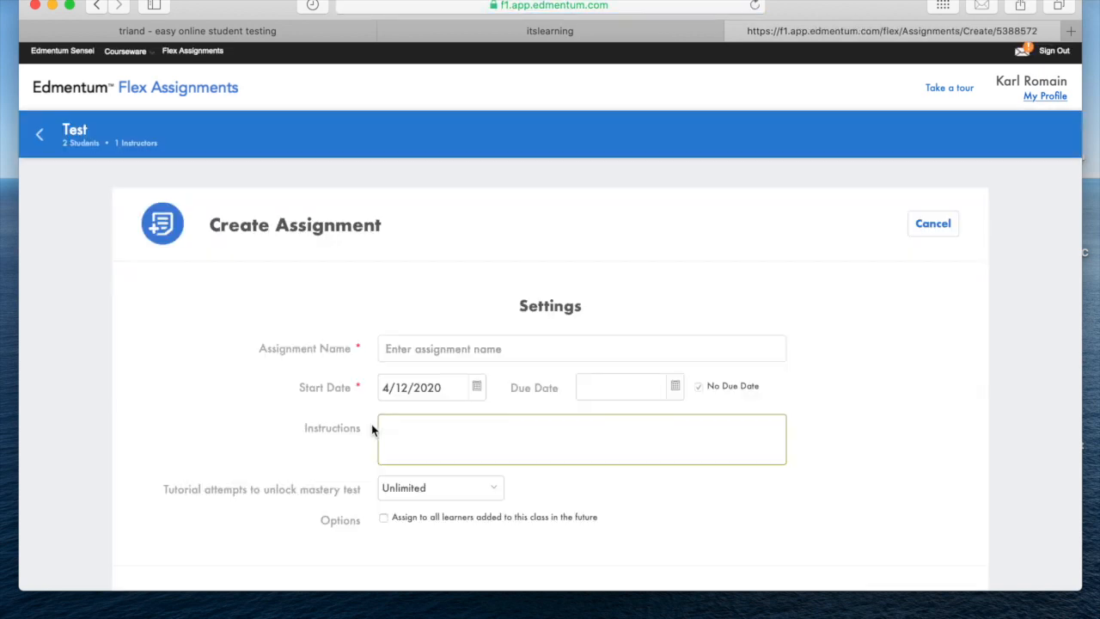
pyautogui.click(459, 352)
pyautogui.click(460, 353)
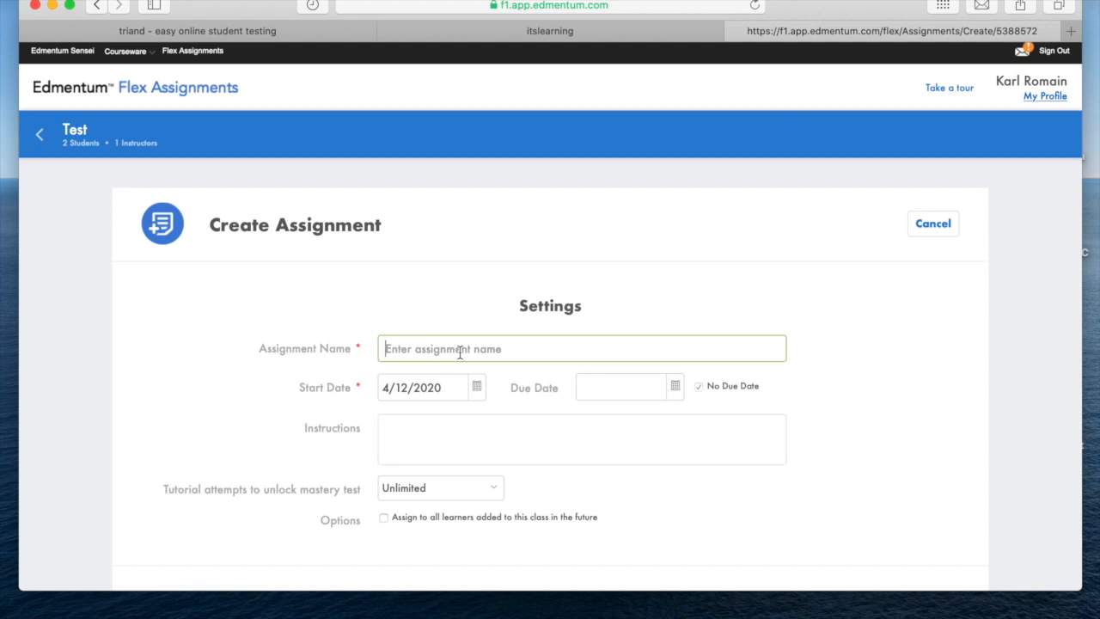
pyautogui.write('Test for Course')
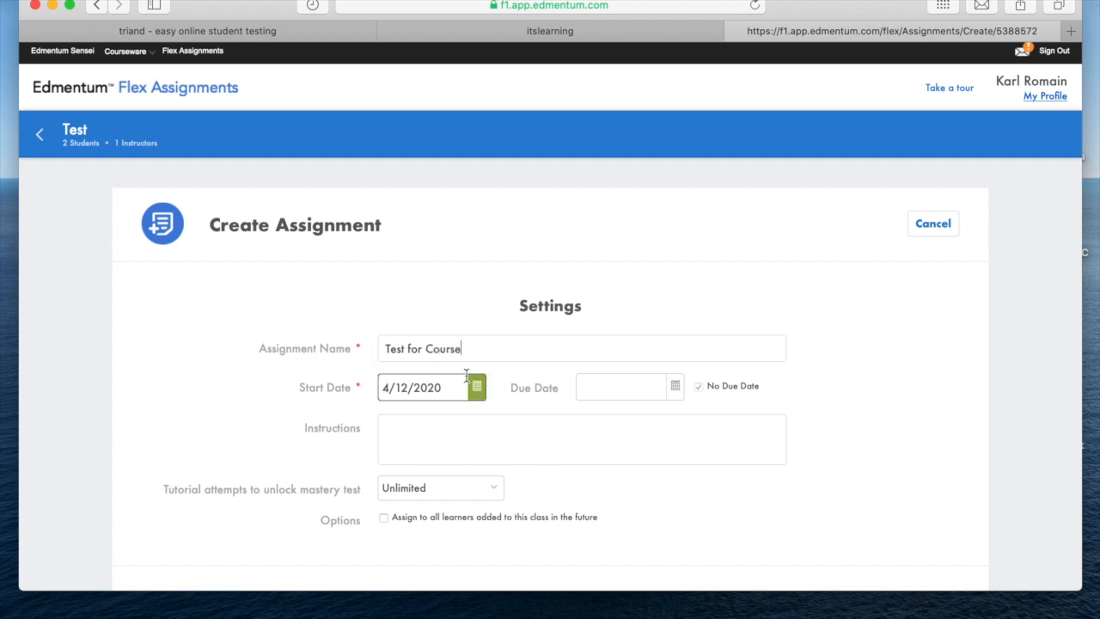
# Set the assignment's start date to 4/16/2020 and the tutorial attempts to unlock the mastery test to 1
pyautogui.scroll(-2, 476, 386)
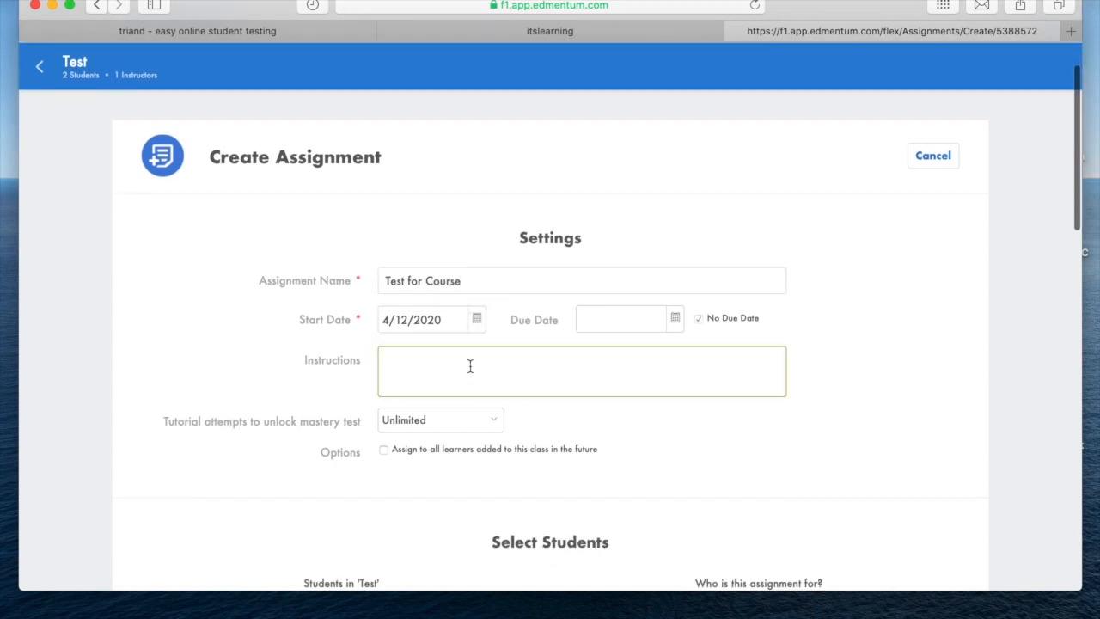
pyautogui.click(476, 321)
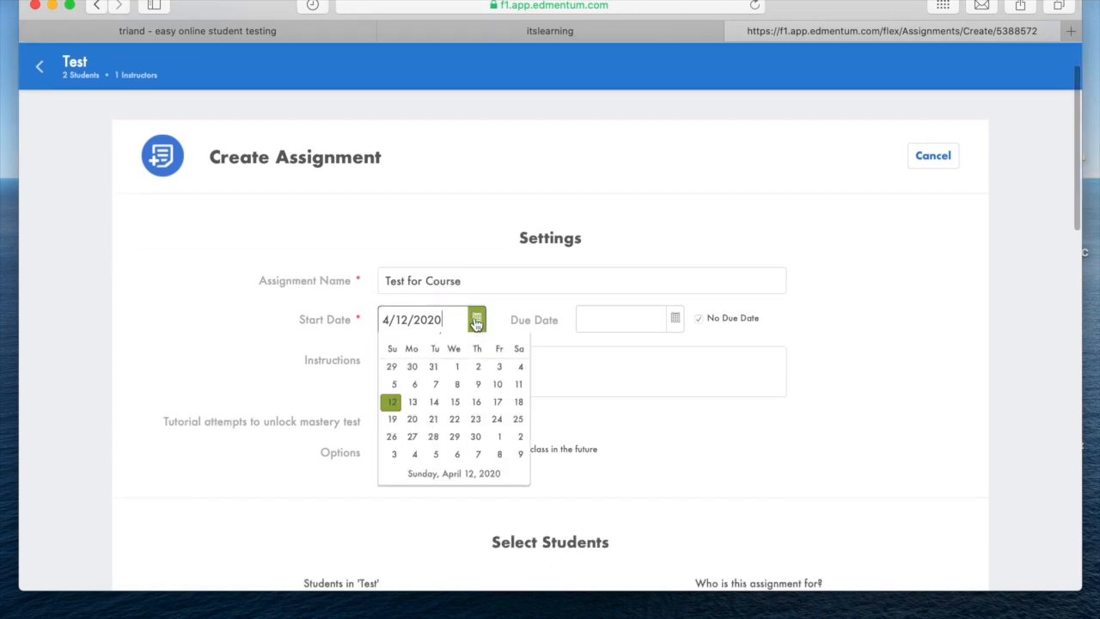
pyautogui.click(475, 417)
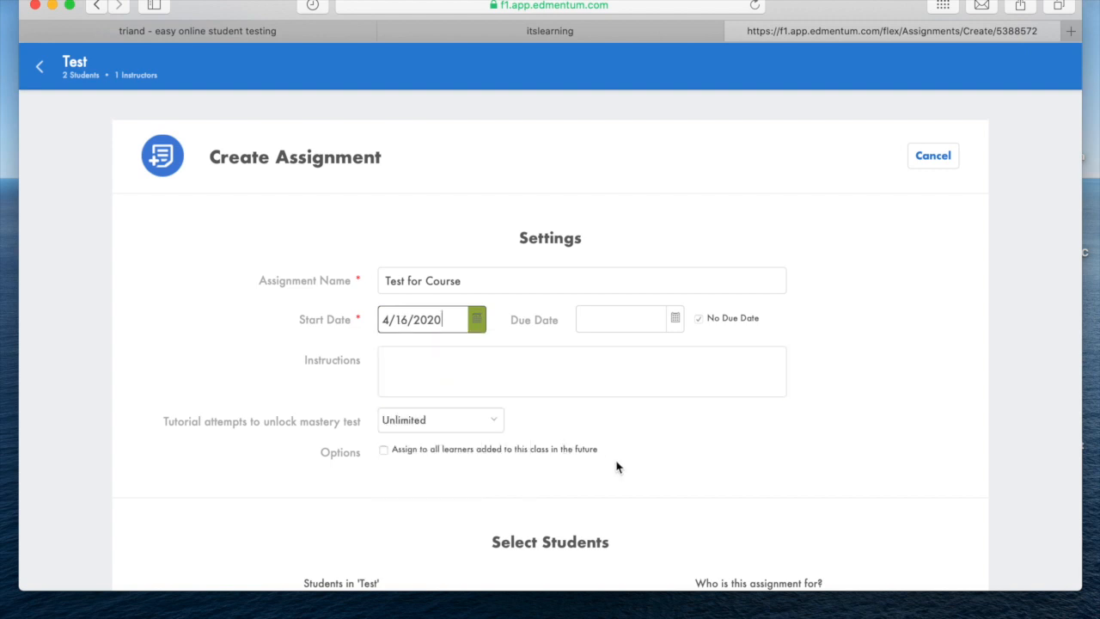
pyautogui.click(498, 425)
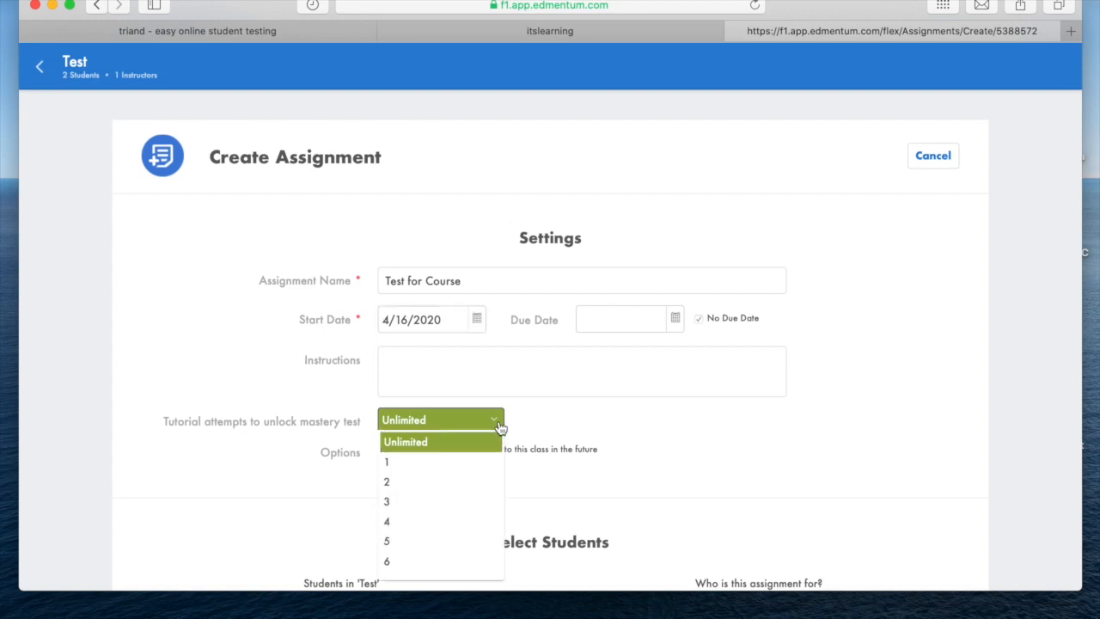
pyautogui.click(440, 464)
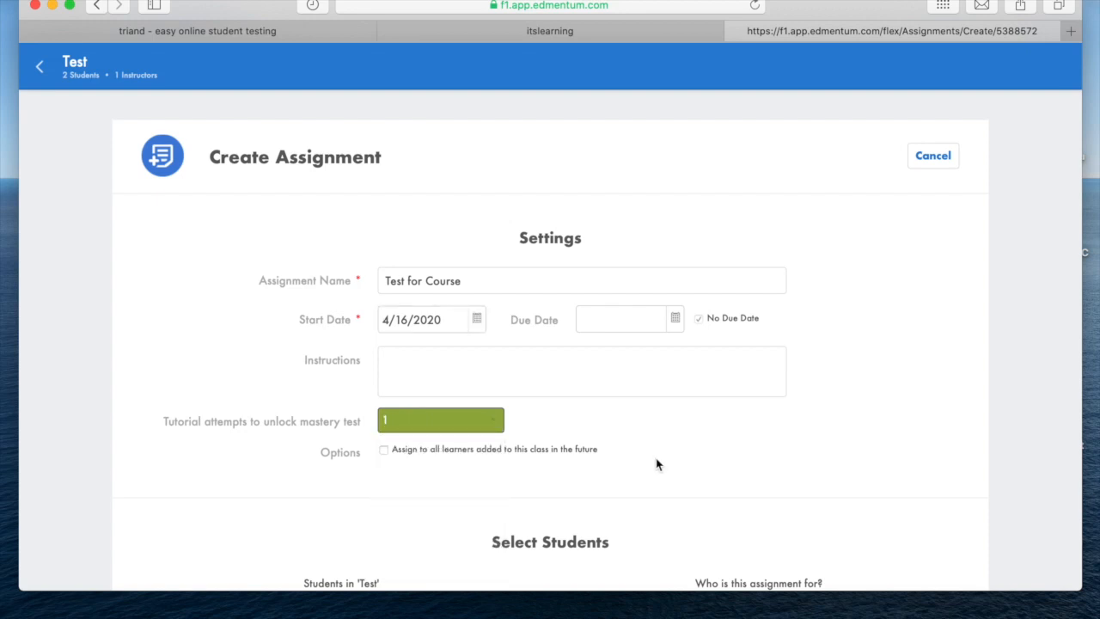
# Add all students in the Test class to the assignment and remove the second student from its recipients
pyautogui.scroll(-1, 699, 473)
pyautogui.scroll(-1, 699, 474)
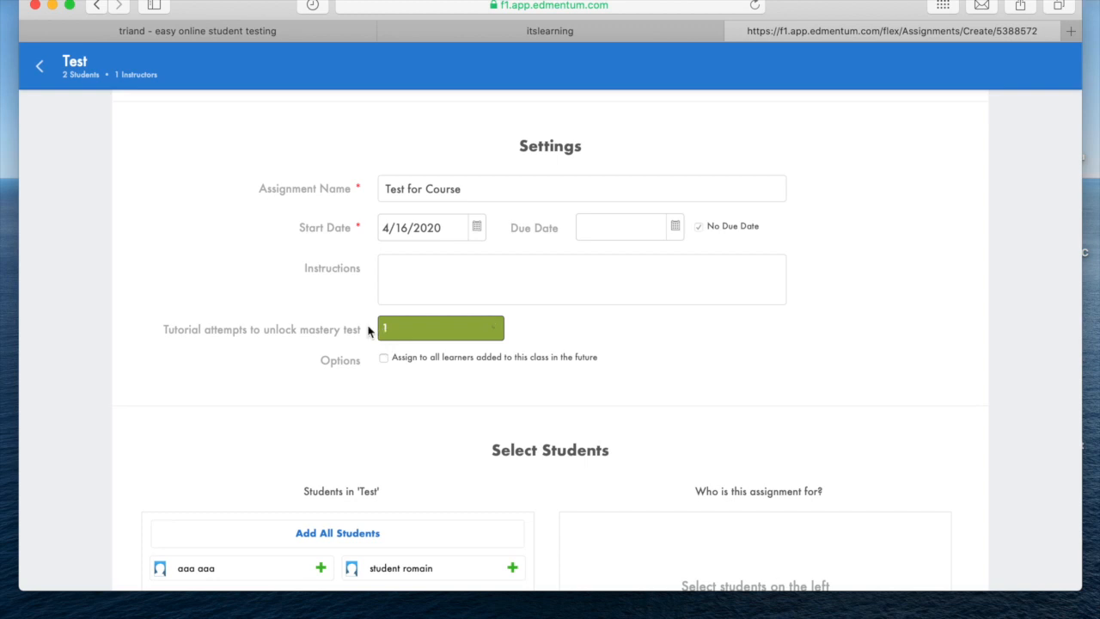
pyautogui.scroll(-1, 530, 399)
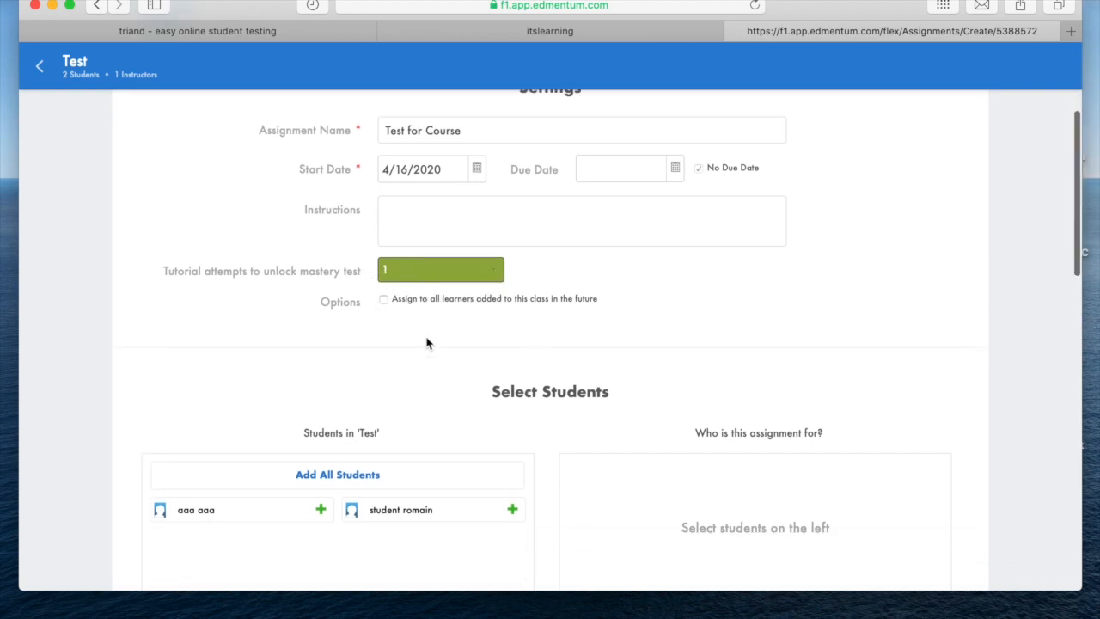
pyautogui.scroll(-2, 427, 341)
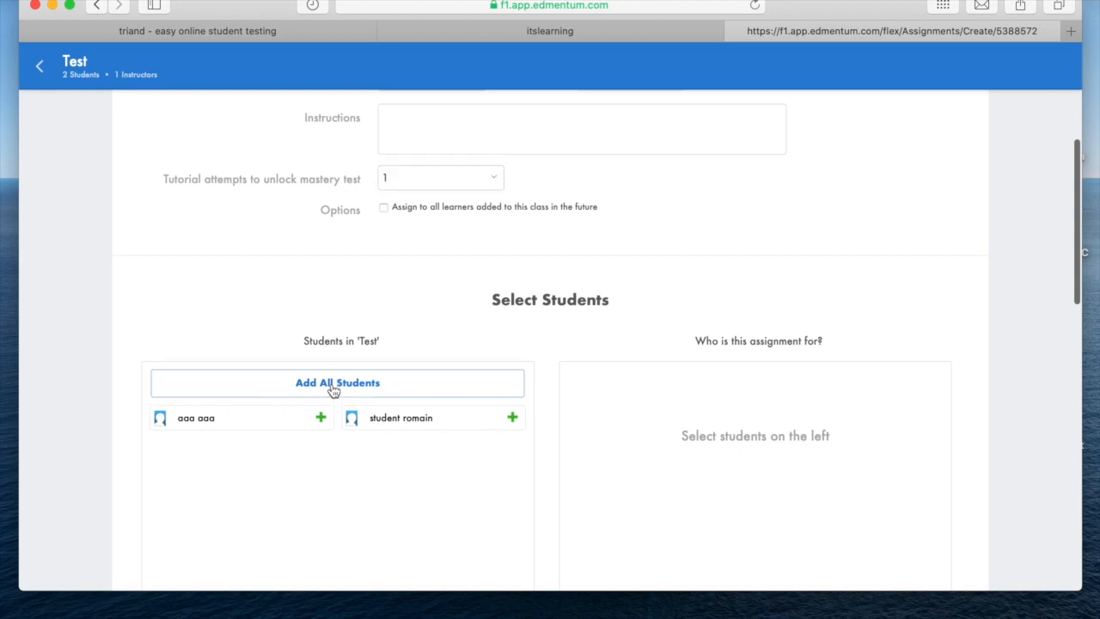
pyautogui.click(331, 392)
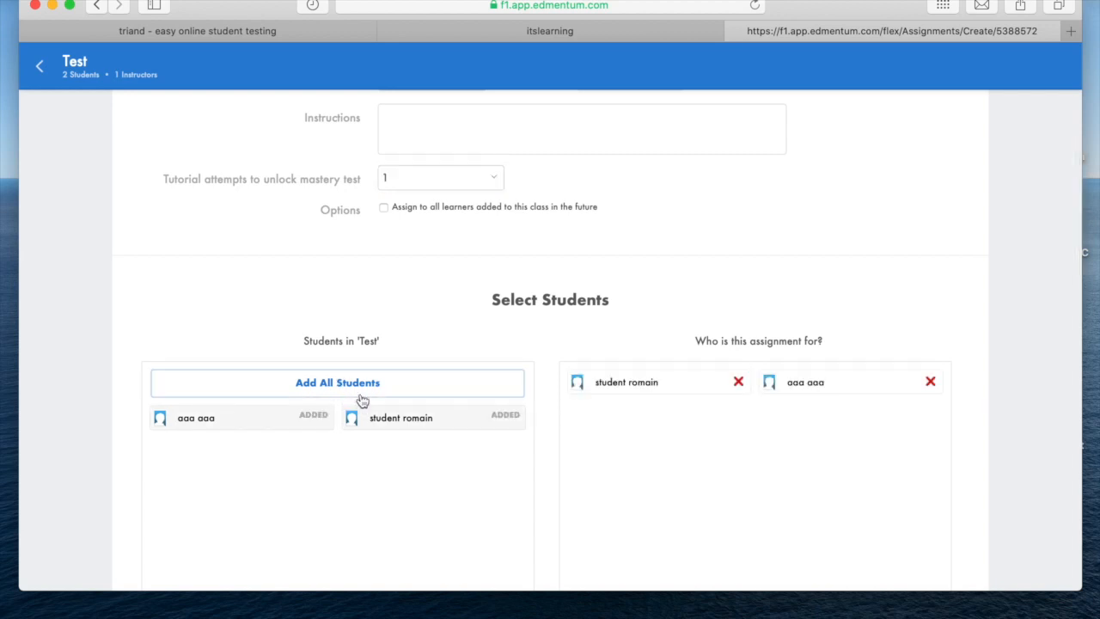
pyautogui.scroll(-1, 398, 491)
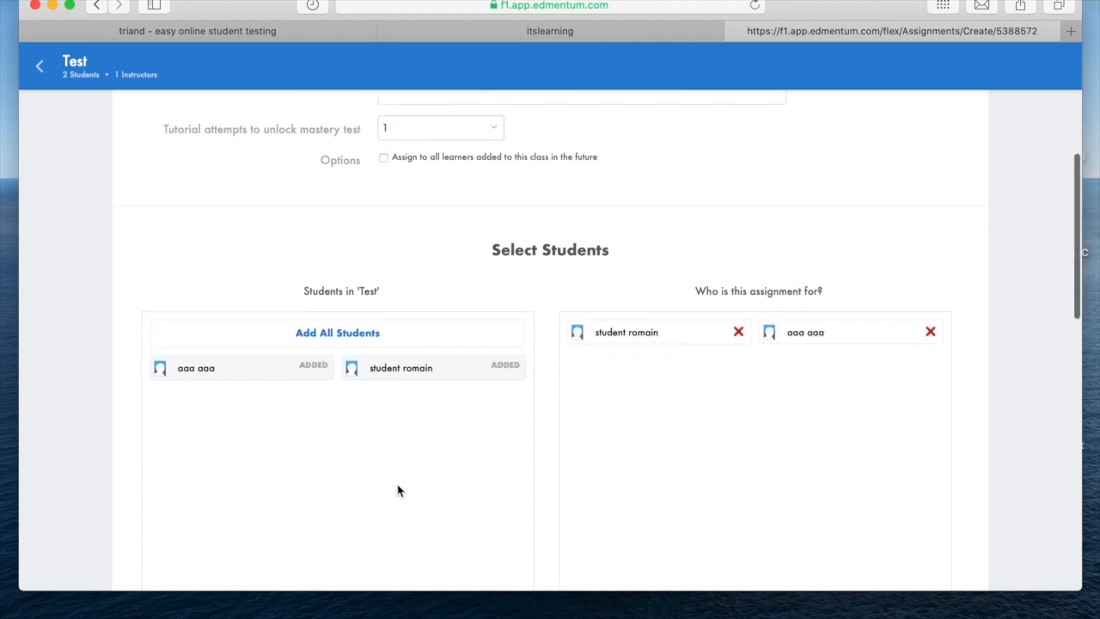
pyautogui.click(929, 332)
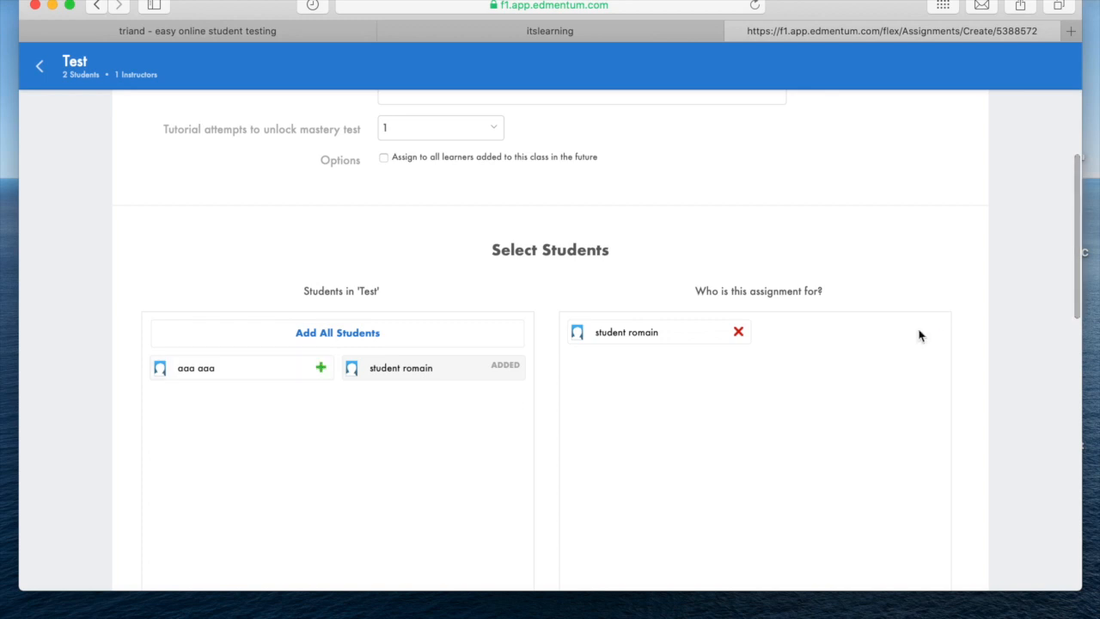
# Remove the remaining student from the assignment's recipients and bring up the content selection
pyautogui.click(738, 333)
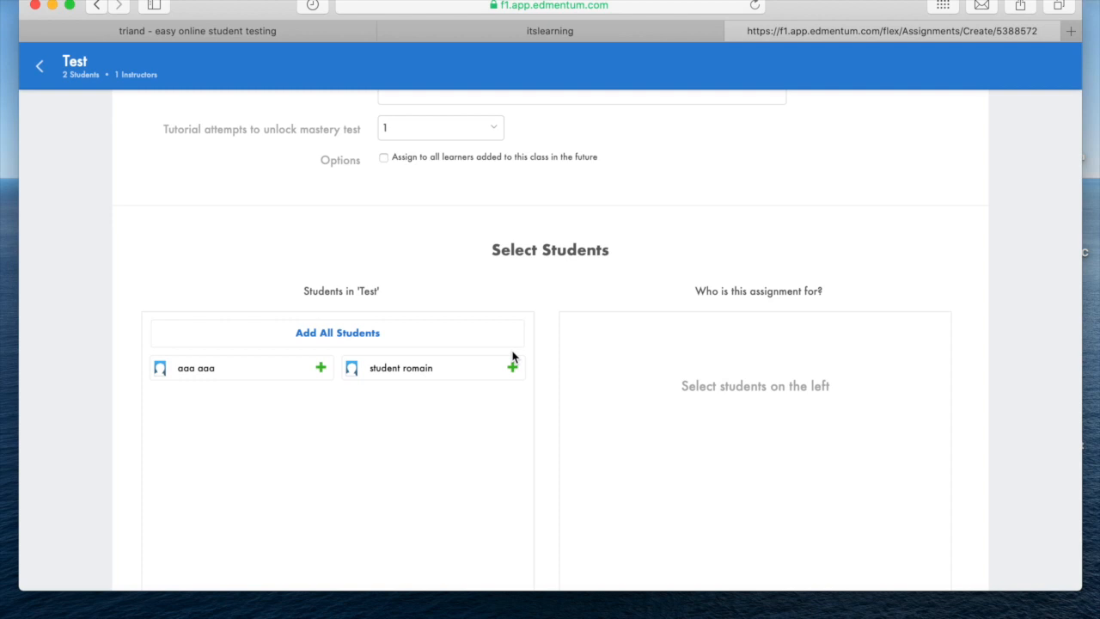
pyautogui.scroll(-2, 487, 387)
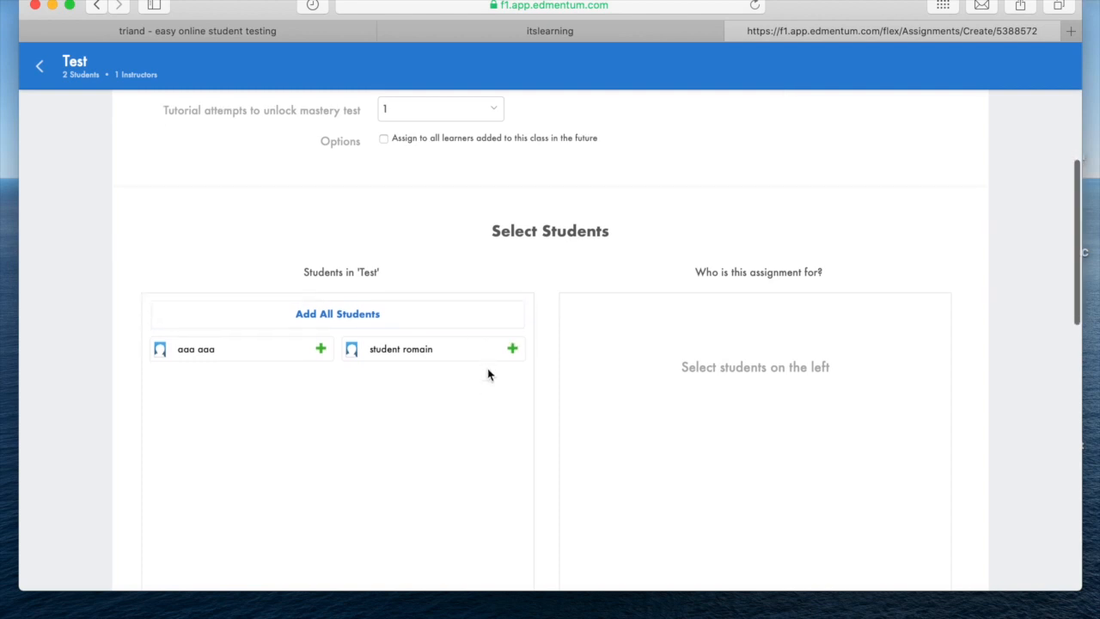
pyautogui.scroll(-5, 487, 373)
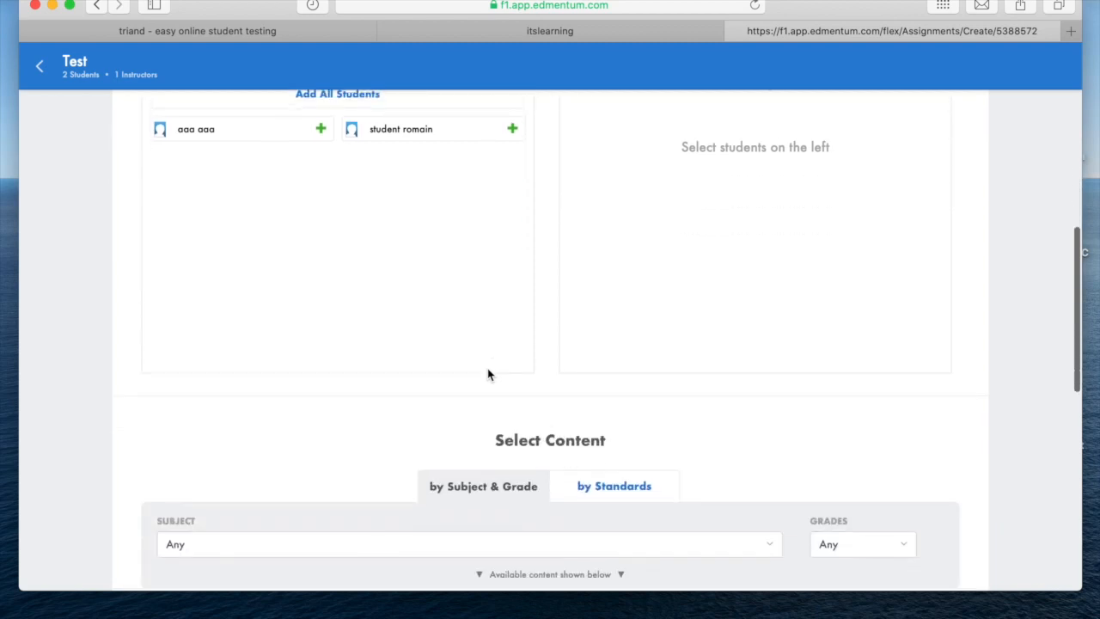
pyautogui.scroll(-4, 487, 374)
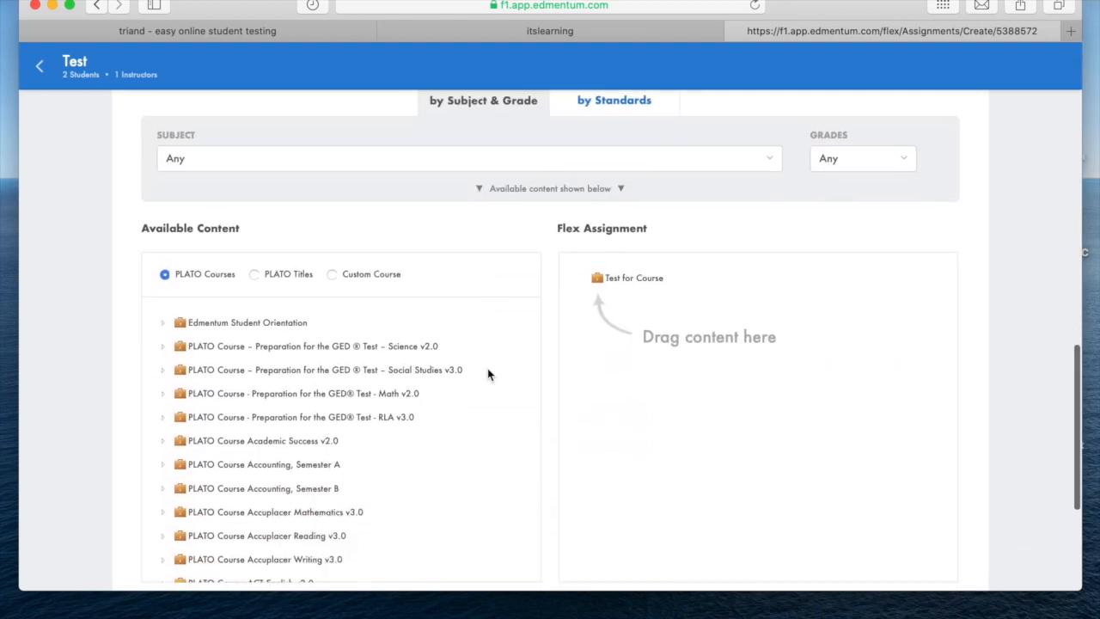
# Add Unit 2: Trigonometric Functions from PLATO Course Precalculus, Semester A v4.0 to the Test for Course assignment
pyautogui.scroll(-15, 328, 443)
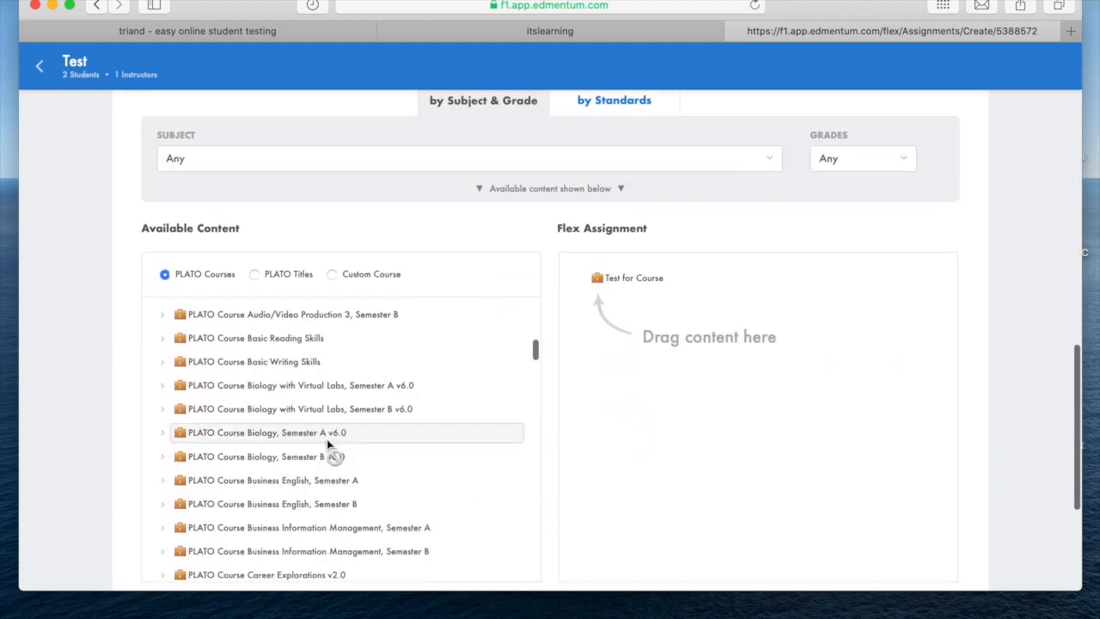
pyautogui.scroll(-20, 328, 443)
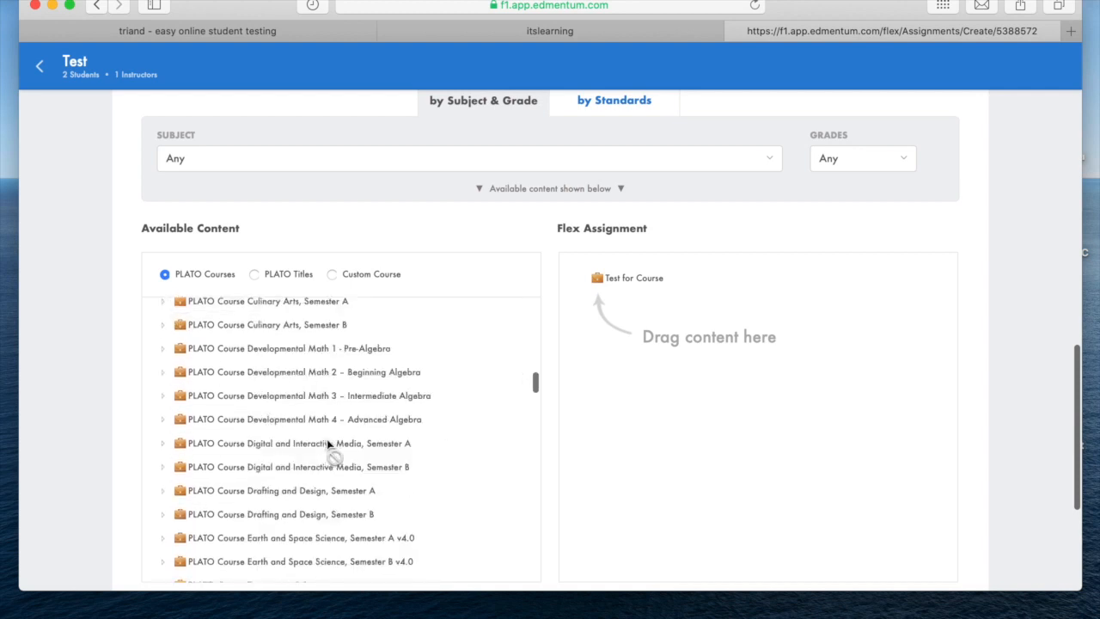
pyautogui.scroll(-20, 327, 443)
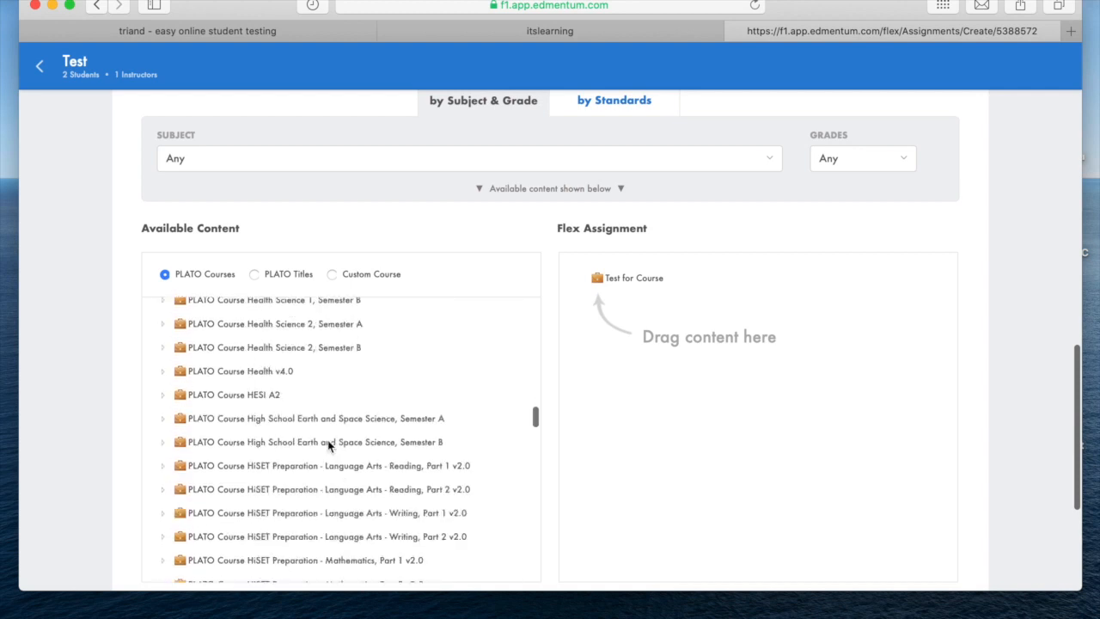
pyautogui.scroll(-20, 327, 443)
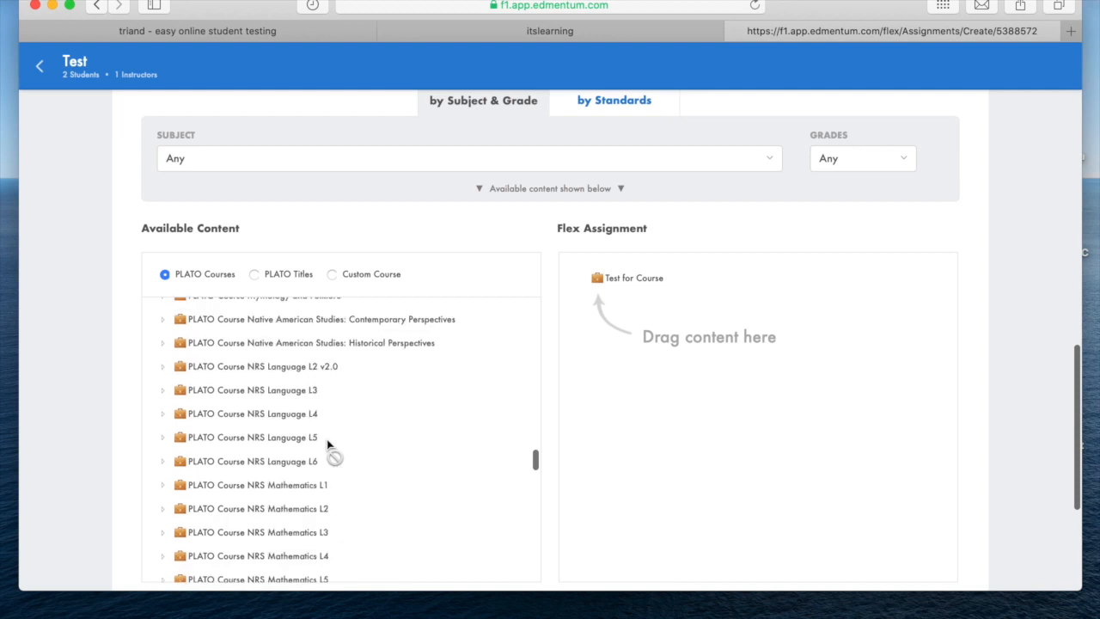
pyautogui.scroll(-20, 327, 443)
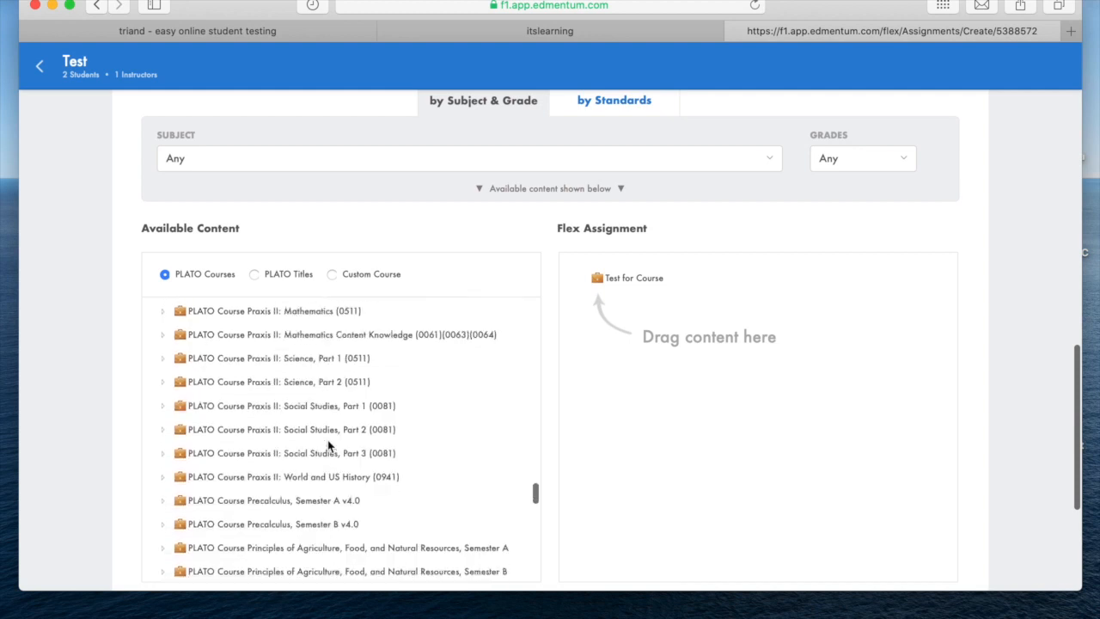
pyautogui.scroll(5, 329, 445)
pyautogui.scroll(-1, 331, 443)
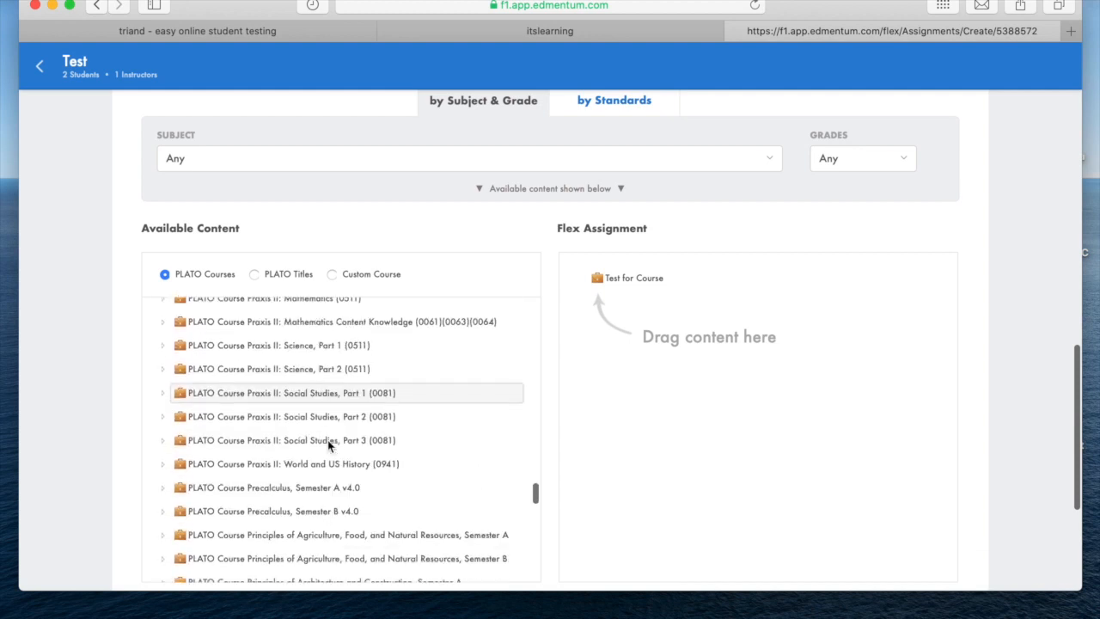
pyautogui.click(164, 488)
pyautogui.scroll(-3, 229, 463)
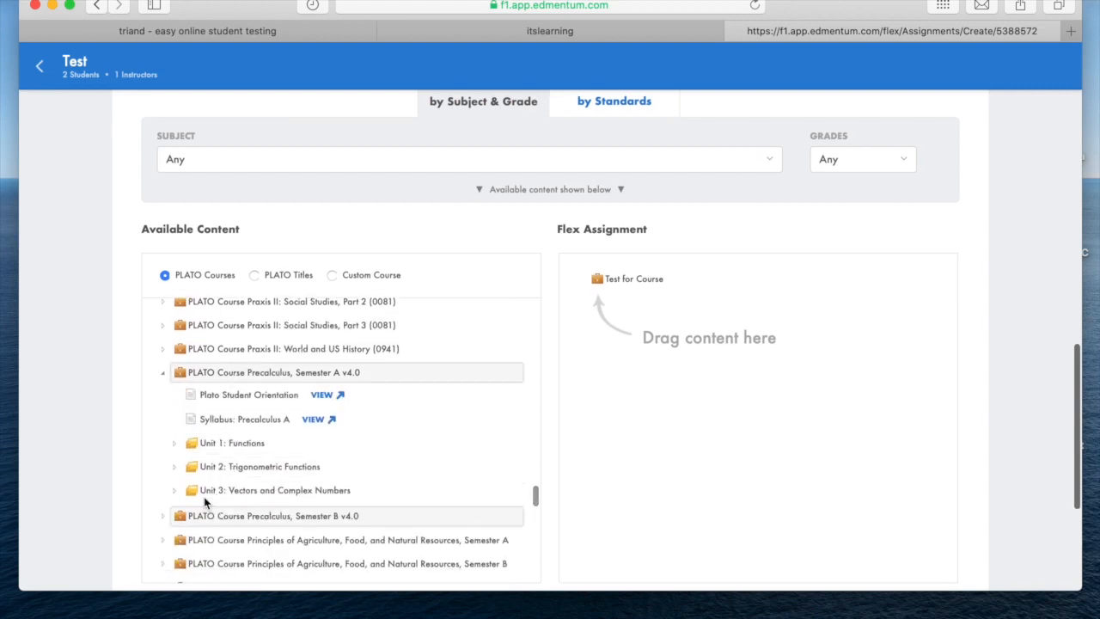
pyautogui.moveTo(193, 467); pyautogui.dragTo(632, 288)
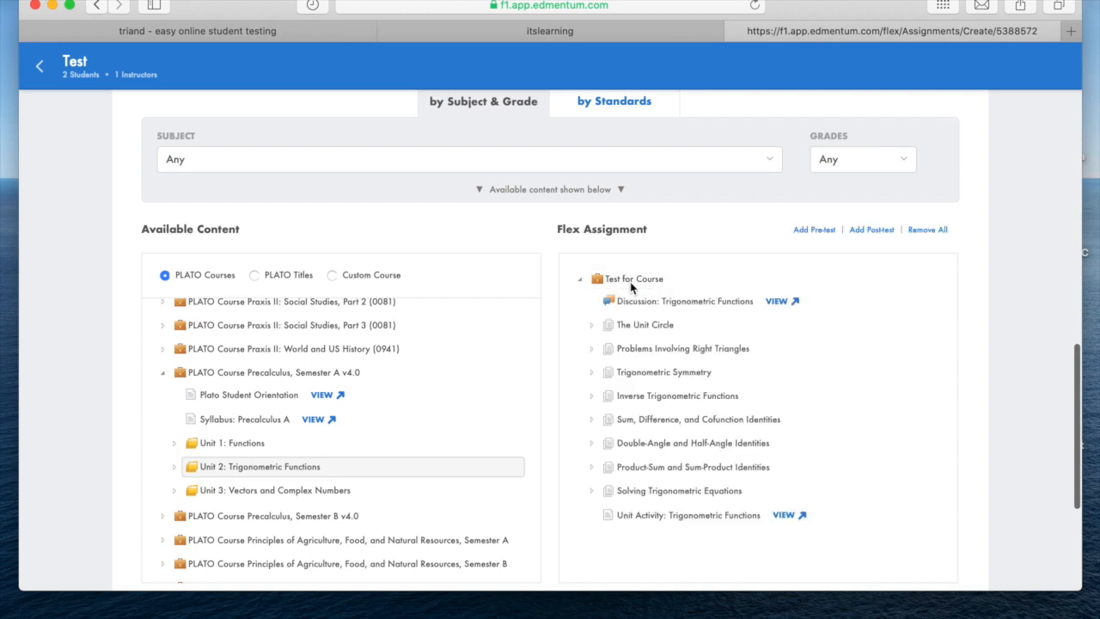
# Add a post-test to the assignment's content and create the assignment
pyautogui.click(873, 231)
pyautogui.scroll(-2, 885, 412)
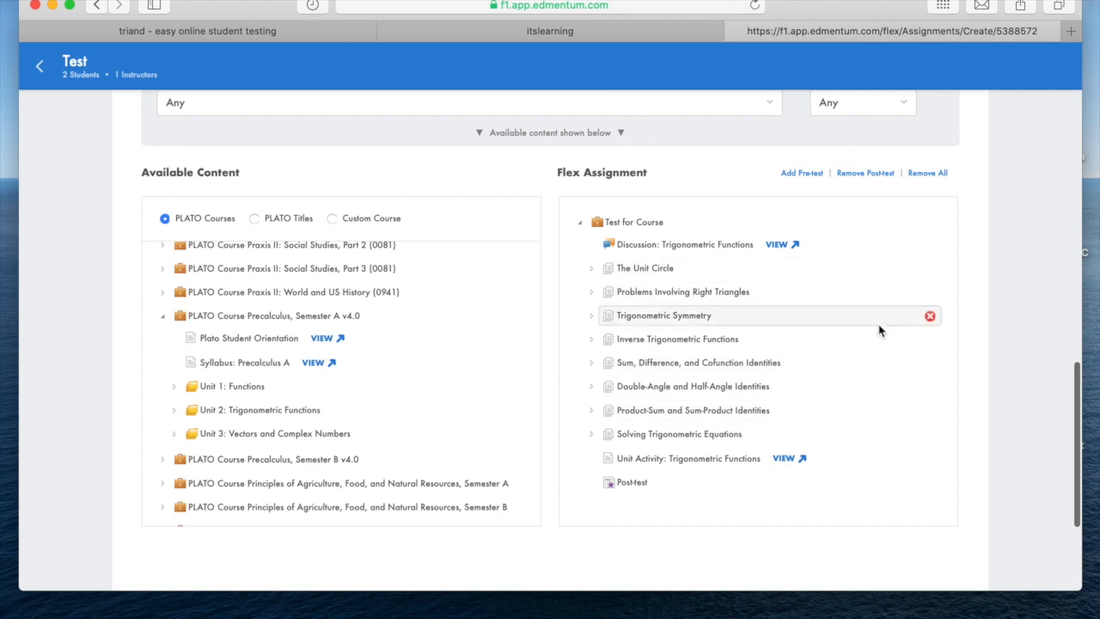
pyautogui.scroll(-5, 881, 391)
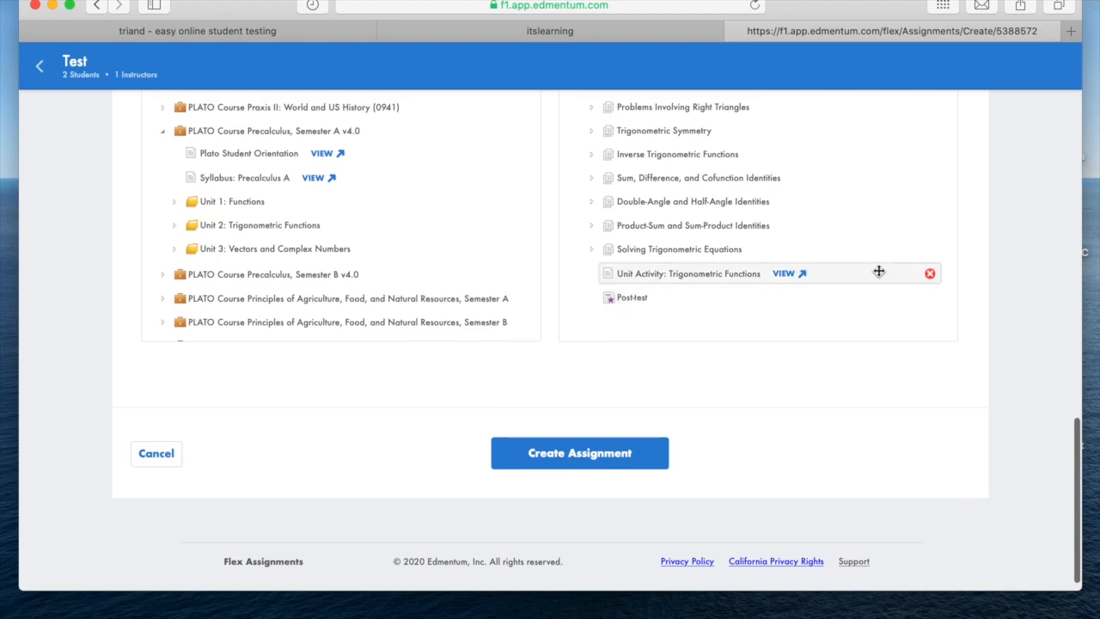
pyautogui.click(590, 458)
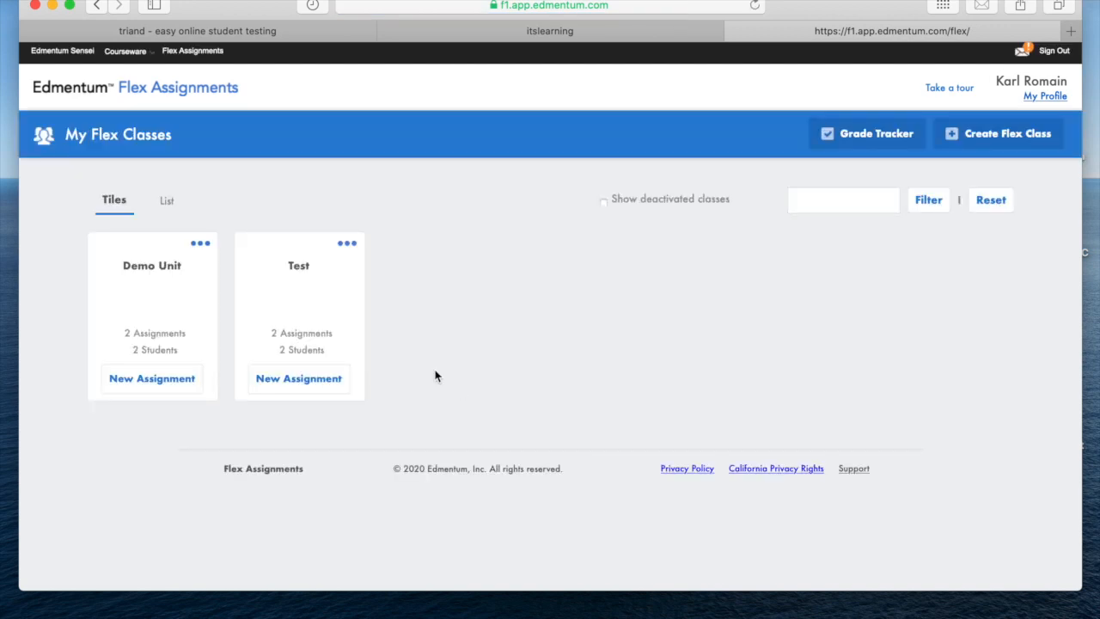
# Open Test for Course in the Test class for editing, review its settings, students and content, and save it
pyautogui.click(316, 323)
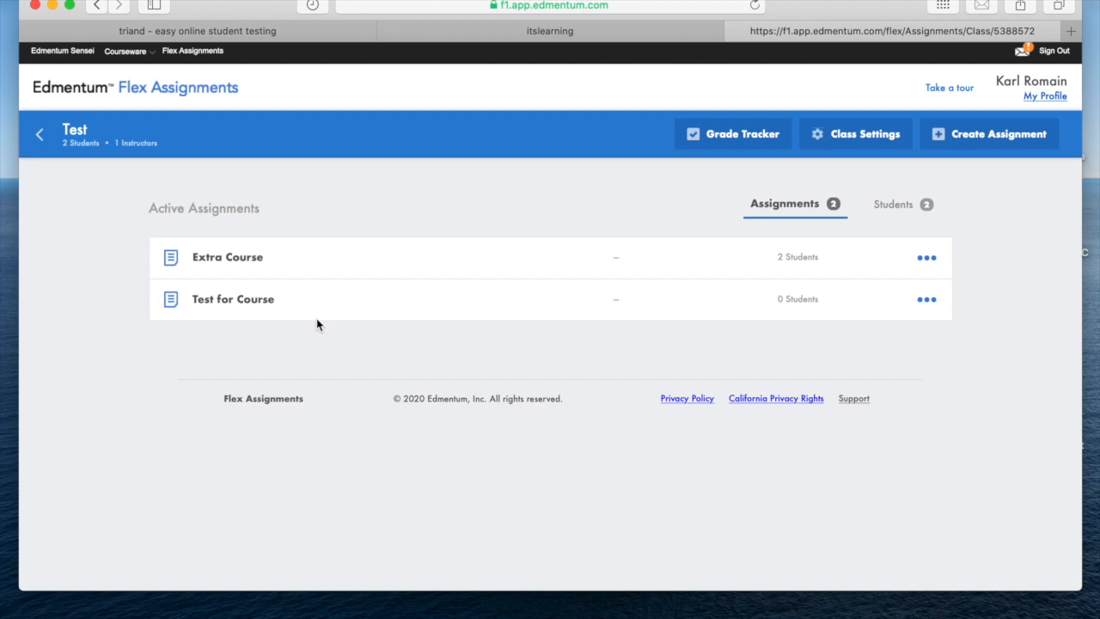
pyautogui.click(244, 305)
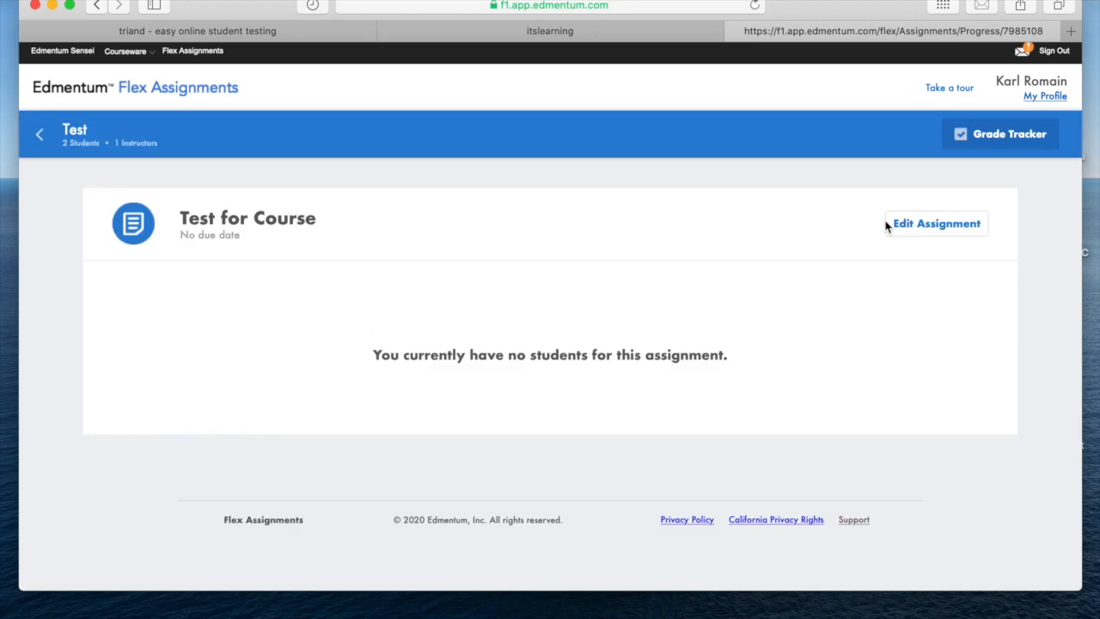
pyautogui.click(923, 224)
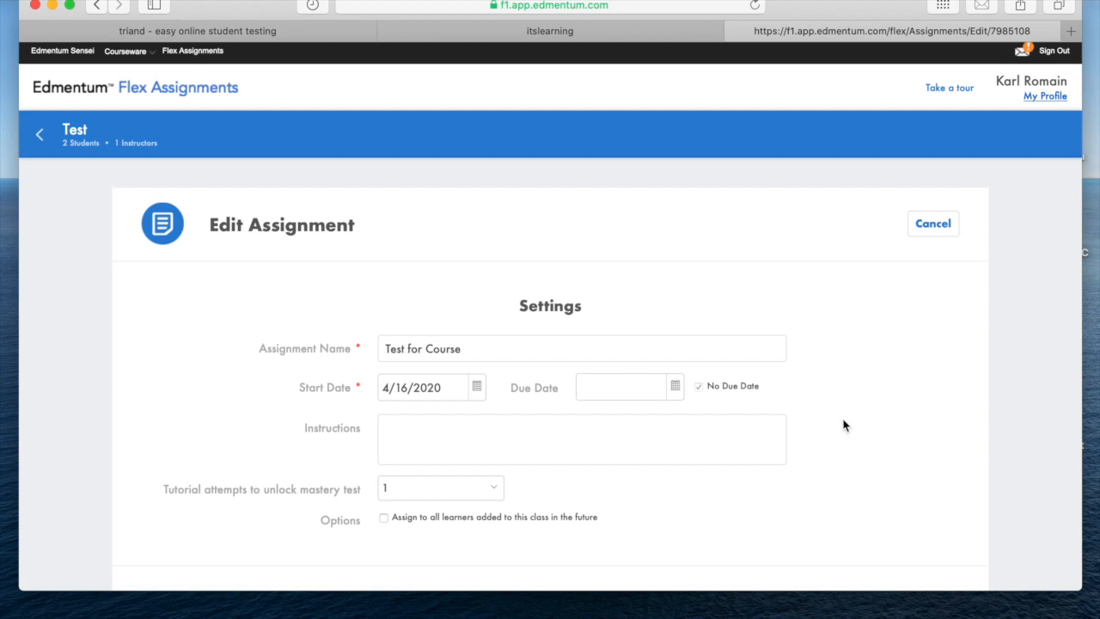
pyautogui.scroll(-5, 844, 425)
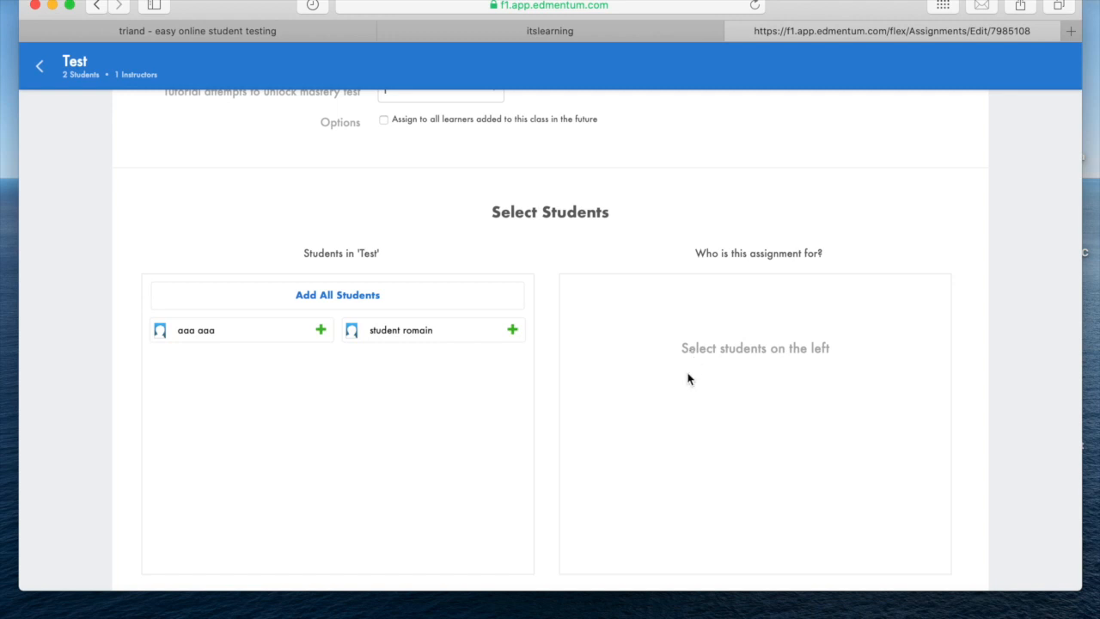
pyautogui.scroll(-15, 687, 378)
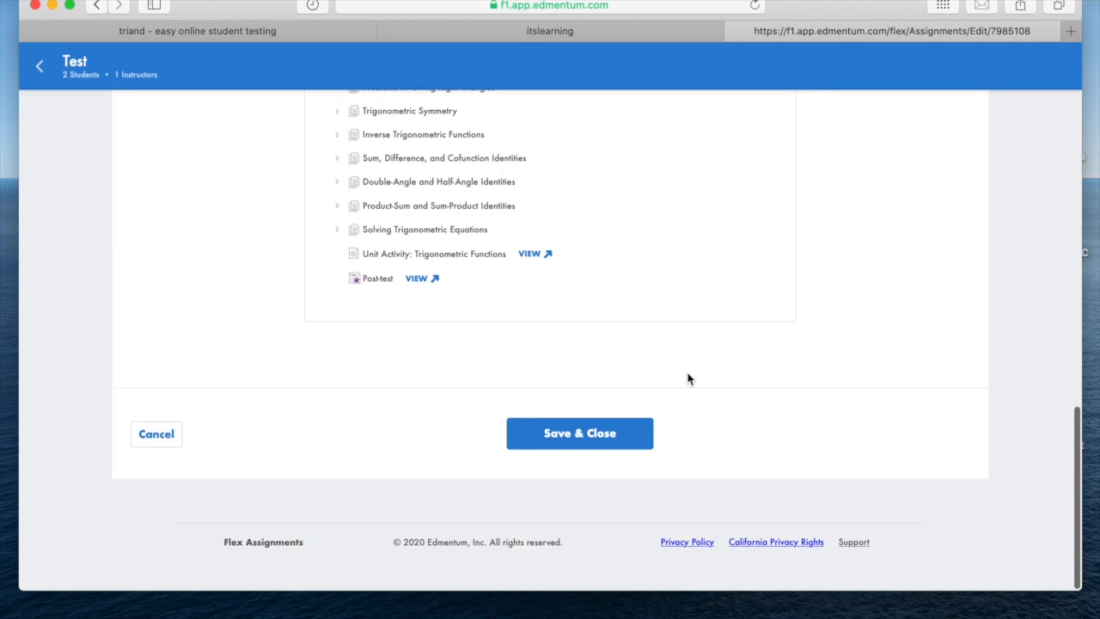
pyautogui.scroll(15, 687, 378)
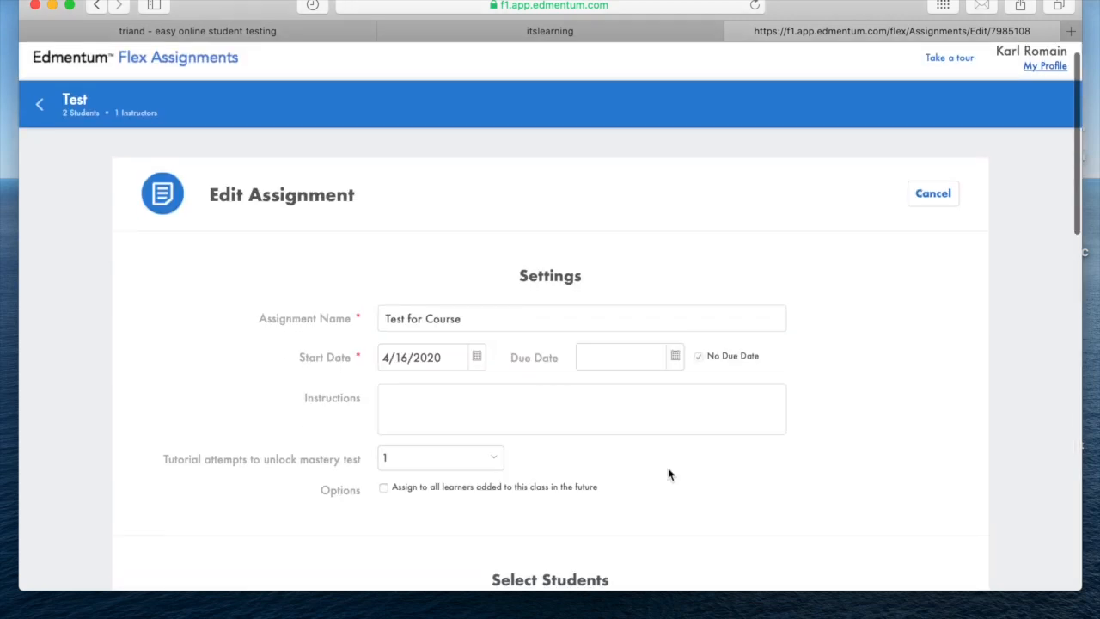
pyautogui.scroll(-15, 667, 474)
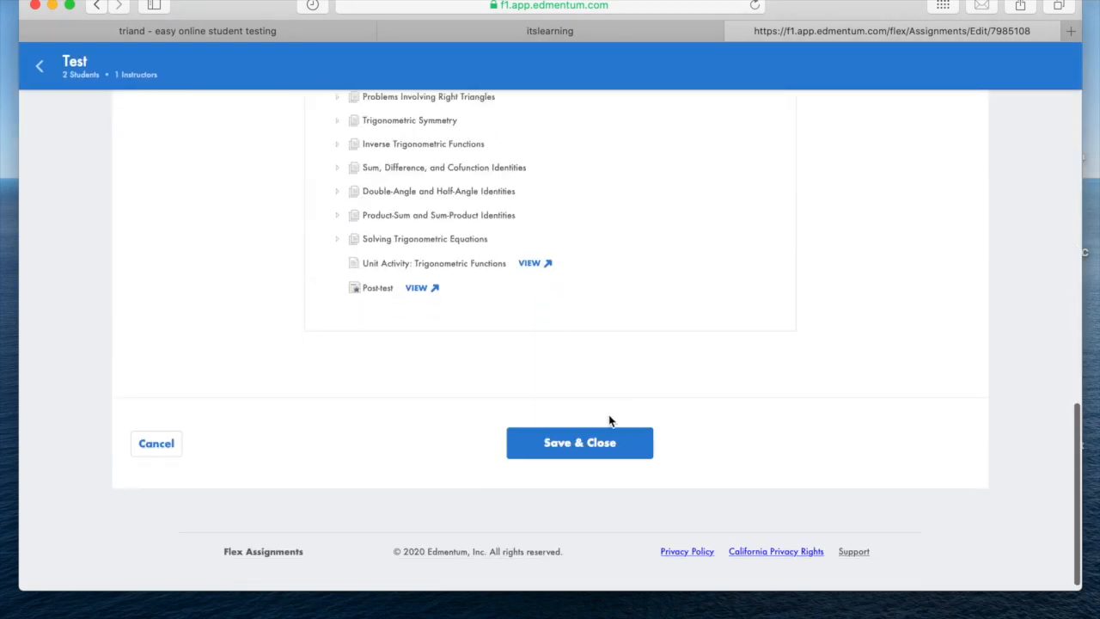
pyautogui.click(590, 442)
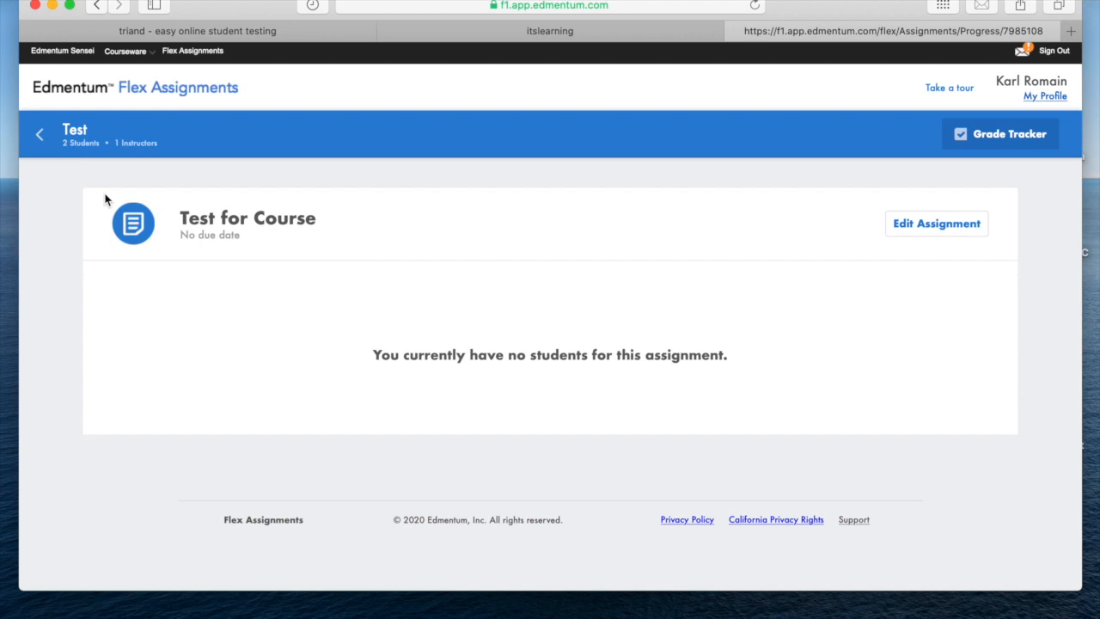
# Return to the Test class's assignments and deactivate Test for Course
pyautogui.click(40, 136)
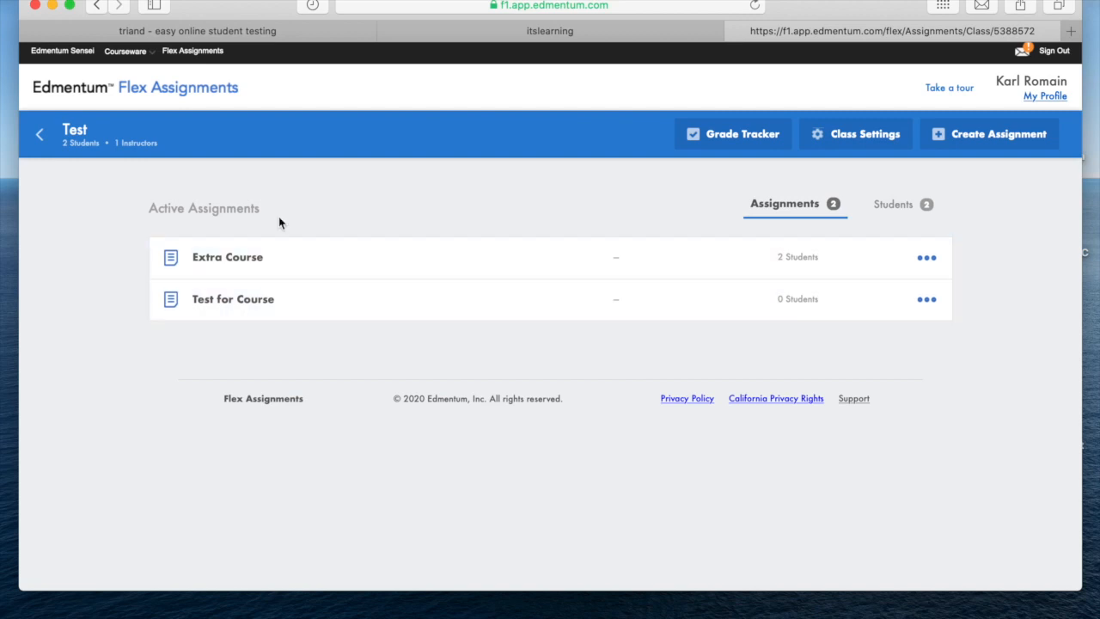
pyautogui.click(38, 135)
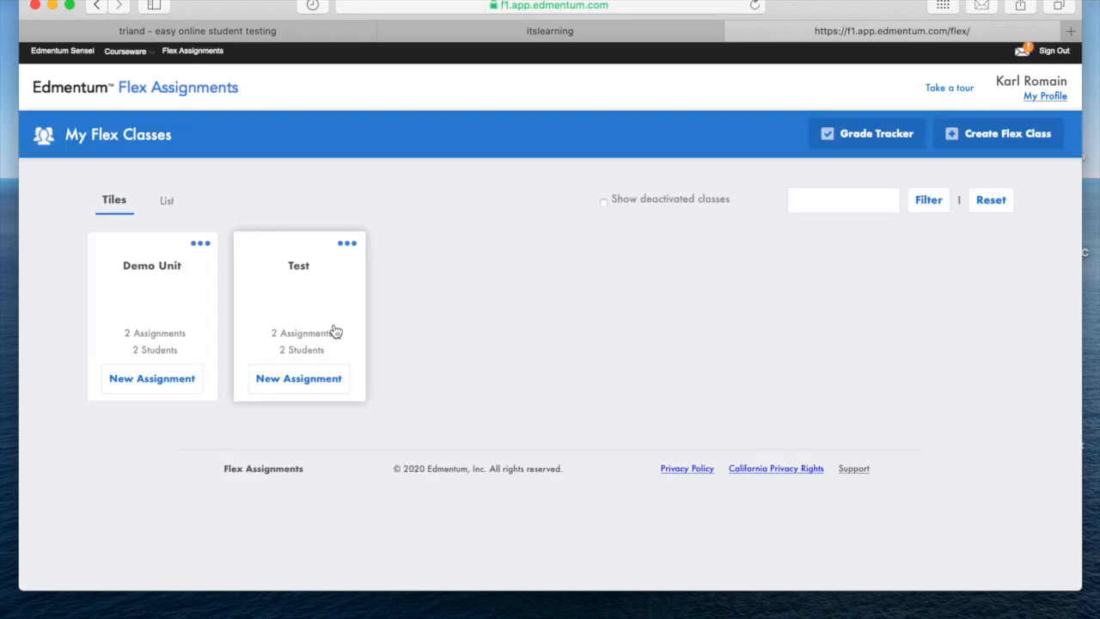
pyautogui.click(309, 319)
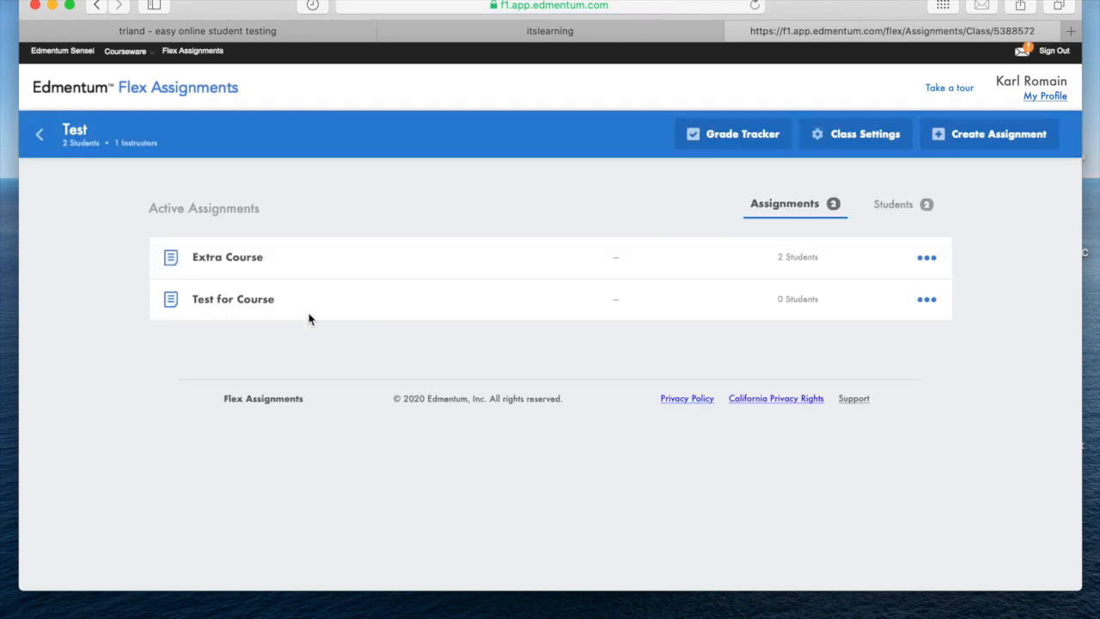
pyautogui.click(926, 300)
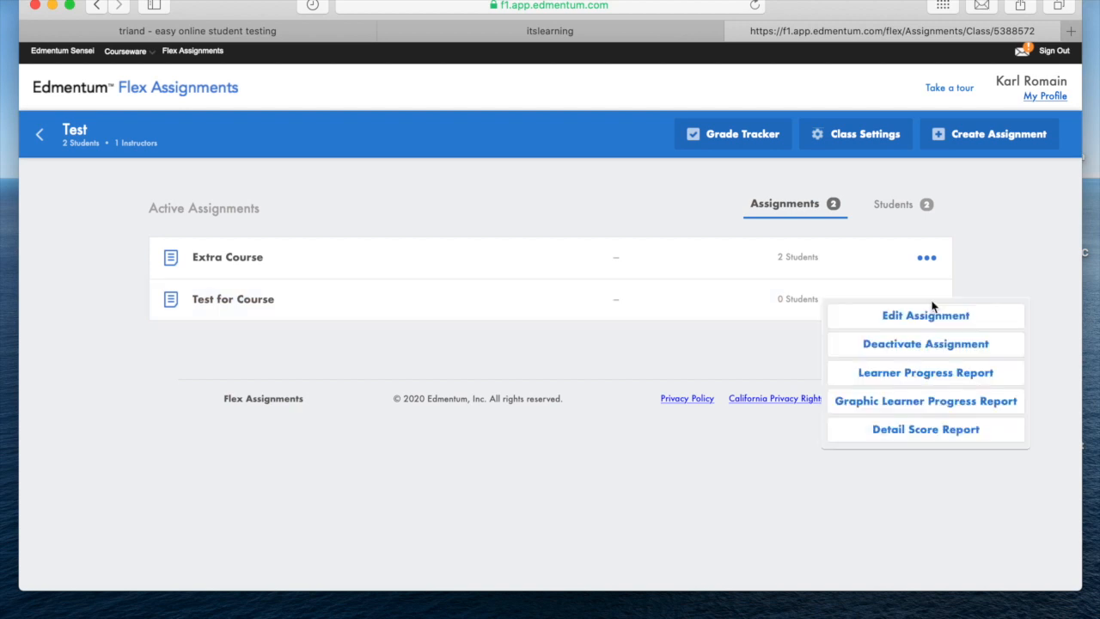
pyautogui.click(932, 346)
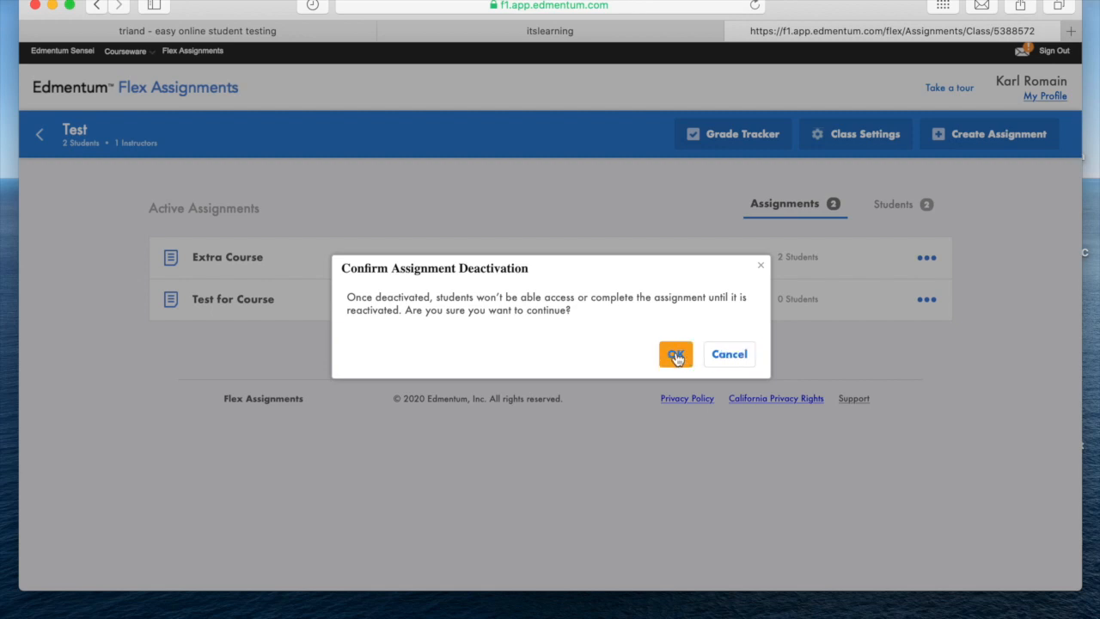
pyautogui.click(674, 354)
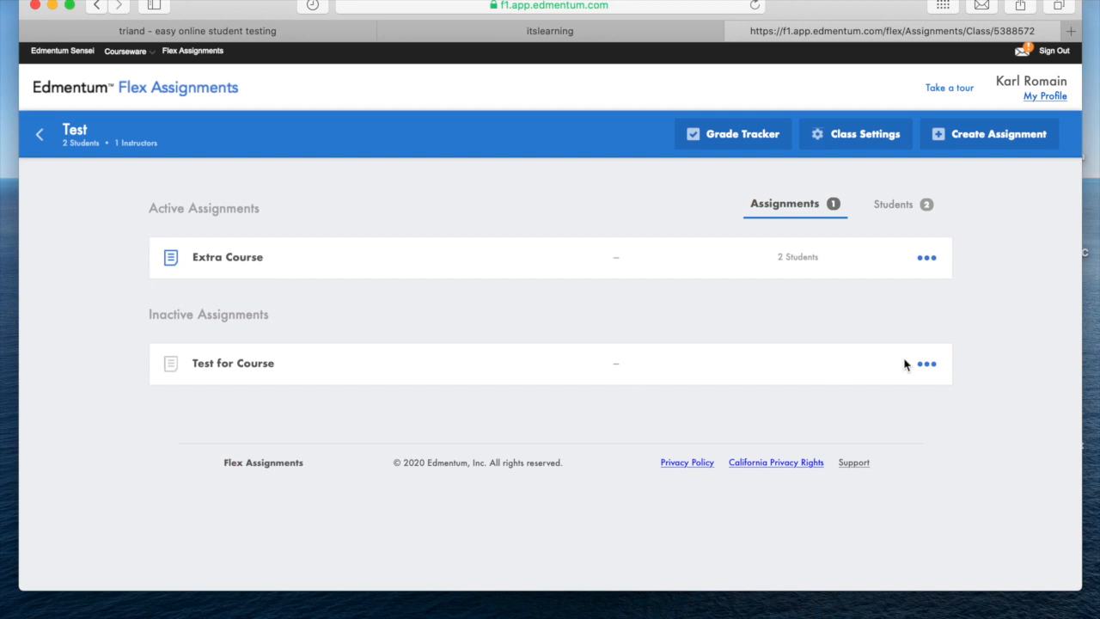
# Reactivate the inactive Test for Course assignment
pyautogui.click(932, 364)
pyautogui.click(925, 366)
pyautogui.click(924, 387)
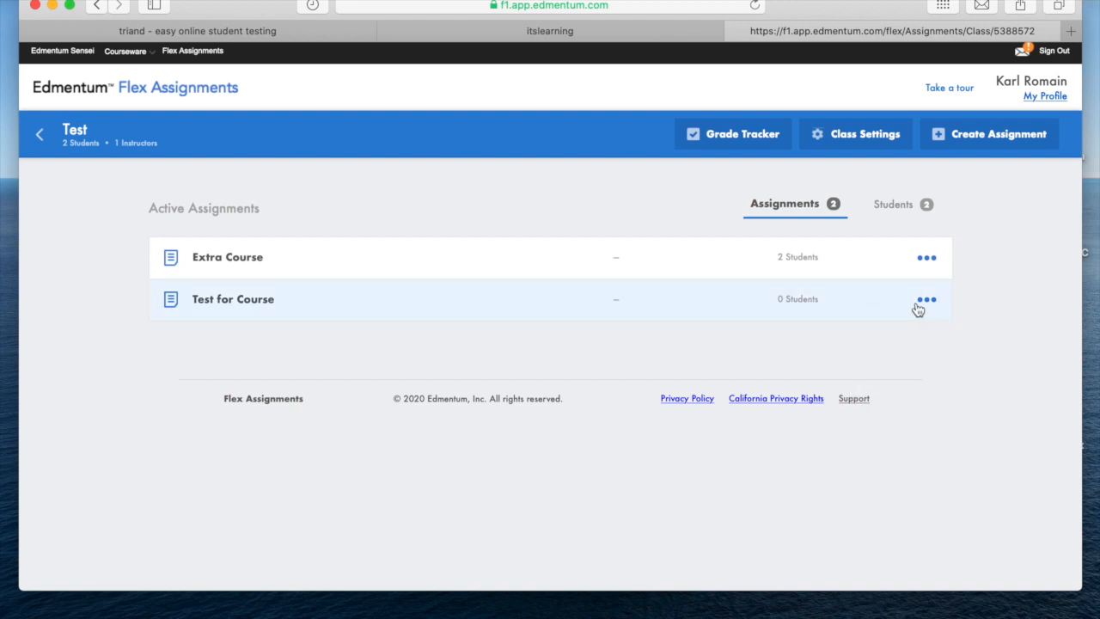
# Edit the Test for Course assignment and add the second student in the class as its recipient
pyautogui.click(927, 301)
pyautogui.click(924, 315)
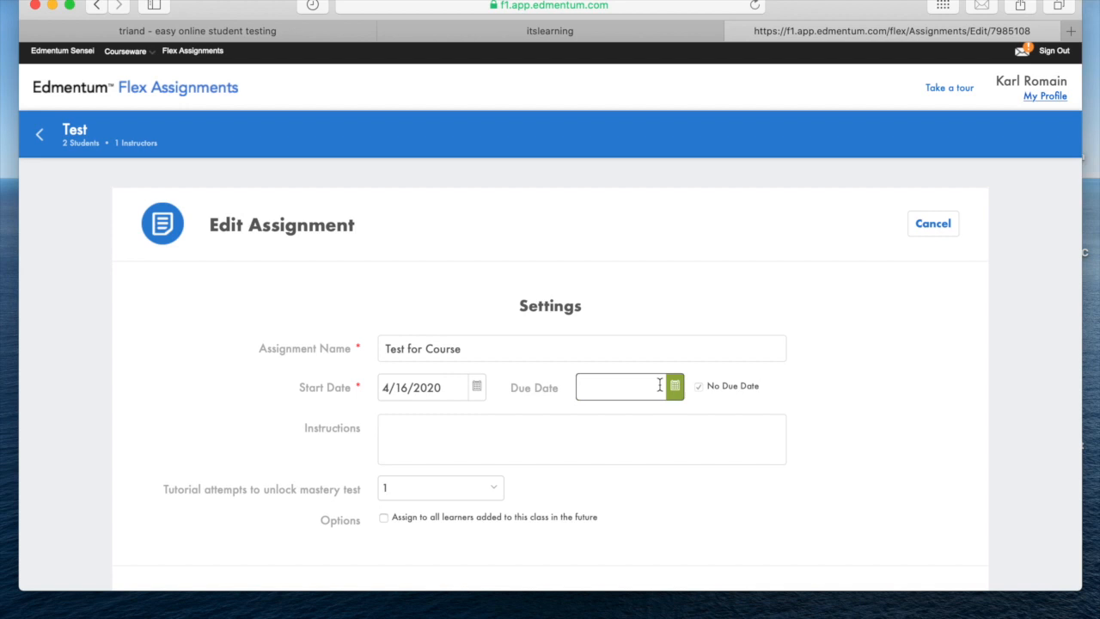
pyautogui.scroll(-1, 645, 407)
pyautogui.scroll(-5, 644, 408)
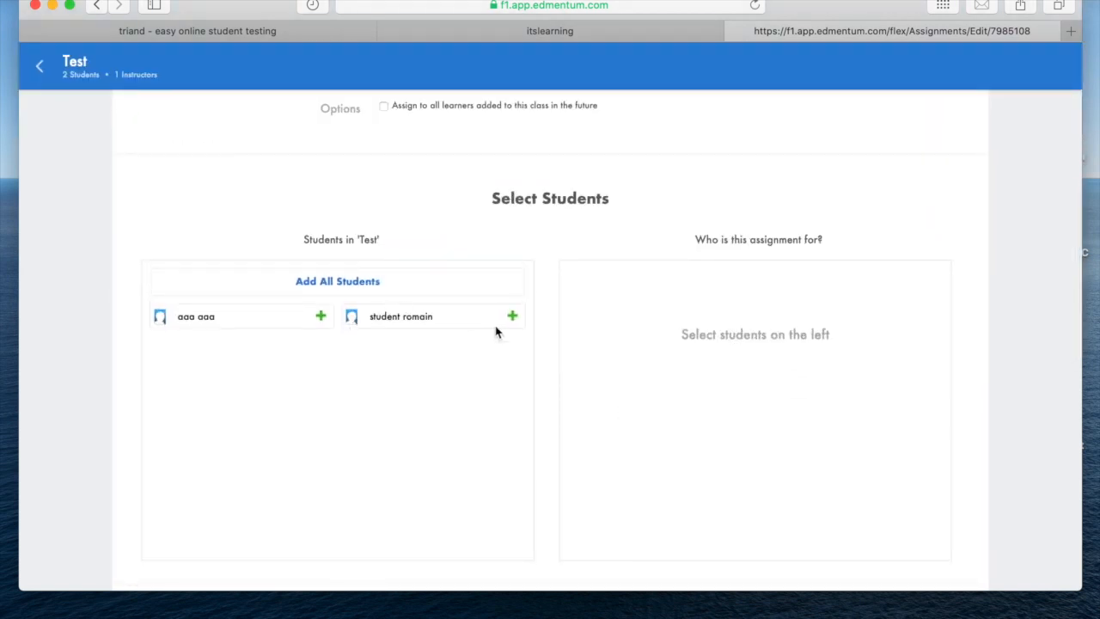
pyautogui.click(511, 316)
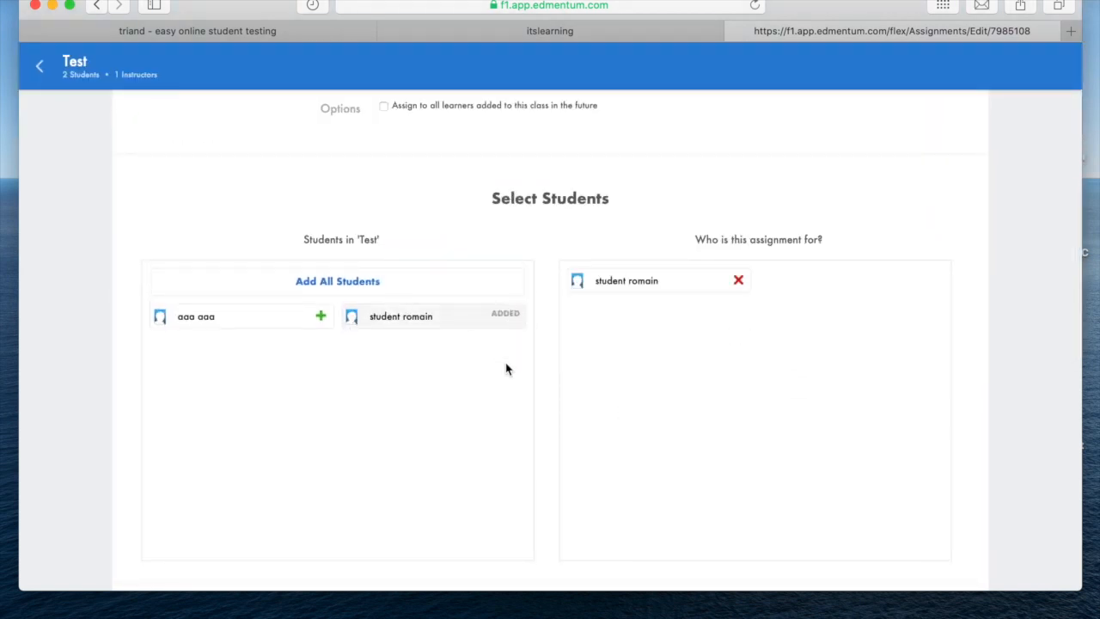
# Set the start date of Test for Course to 4/13/2020, review its students and content, and save the assignment
pyautogui.scroll(-1, 505, 369)
pyautogui.scroll(5, 506, 369)
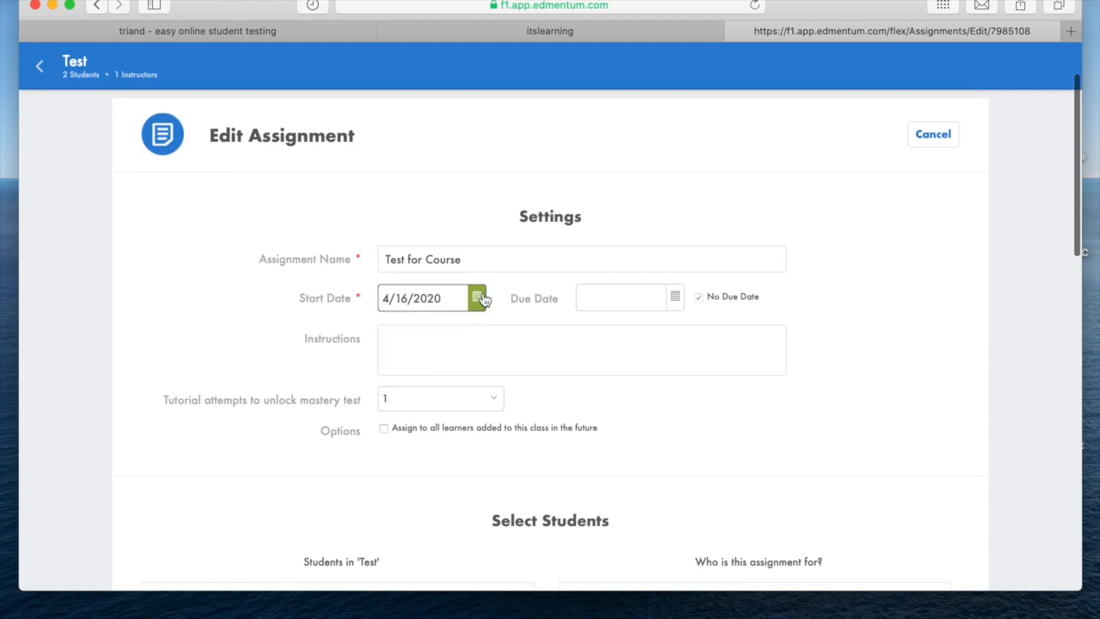
pyautogui.click(478, 298)
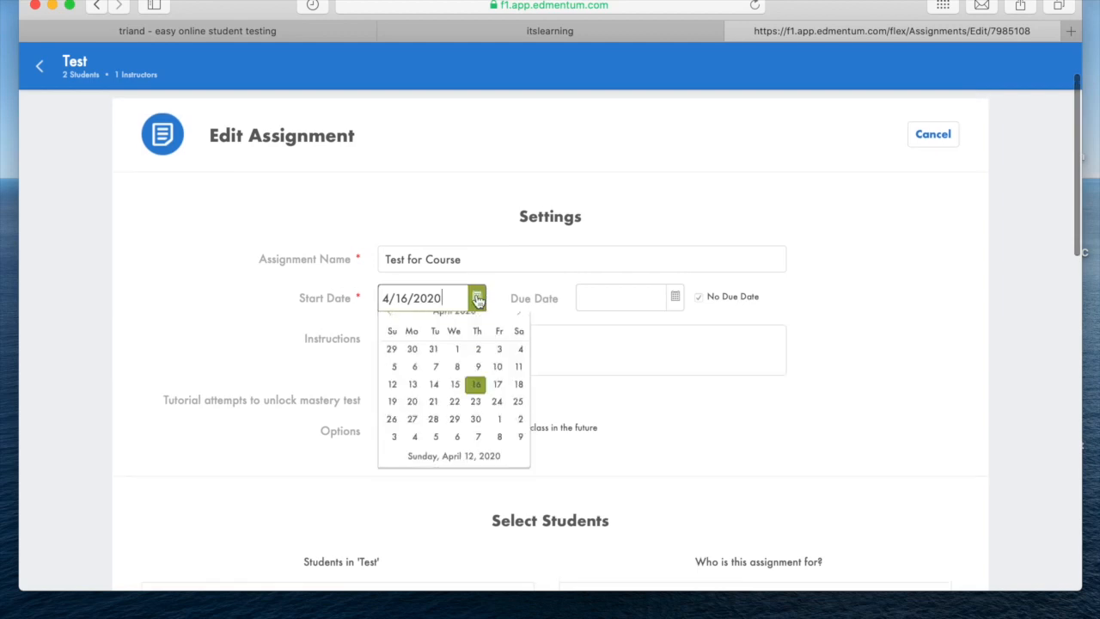
pyautogui.click(413, 394)
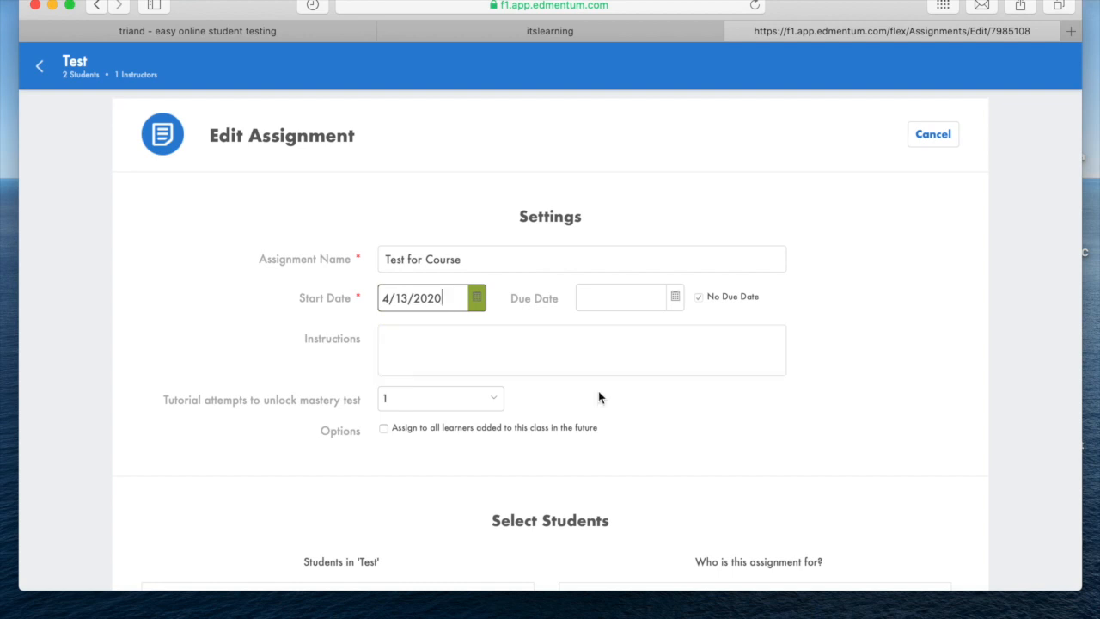
pyautogui.scroll(-10, 607, 428)
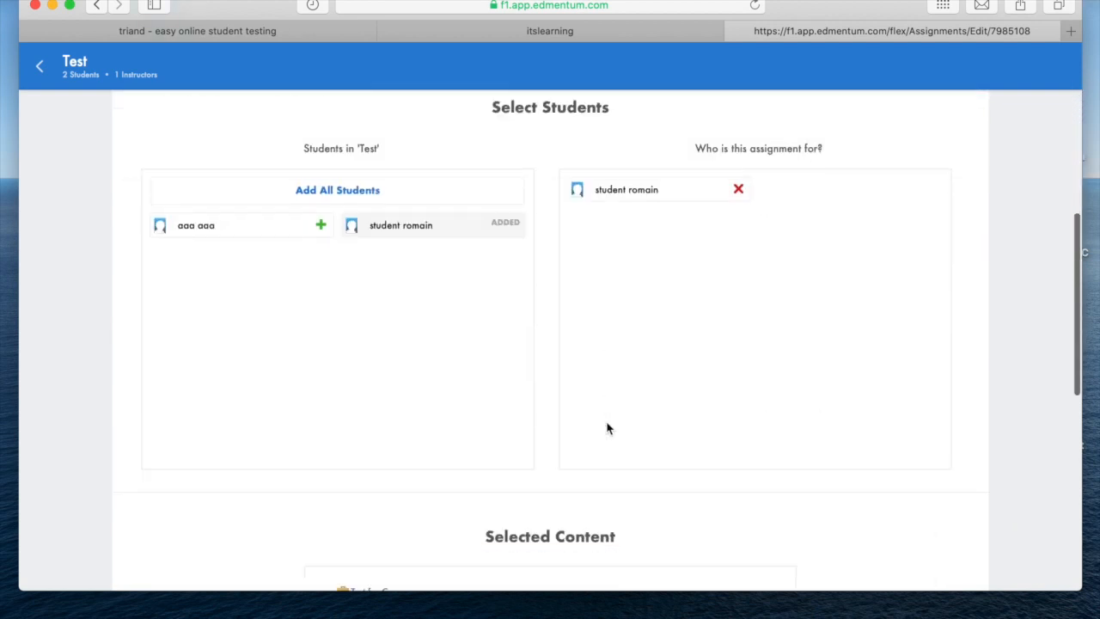
pyautogui.scroll(-5, 607, 427)
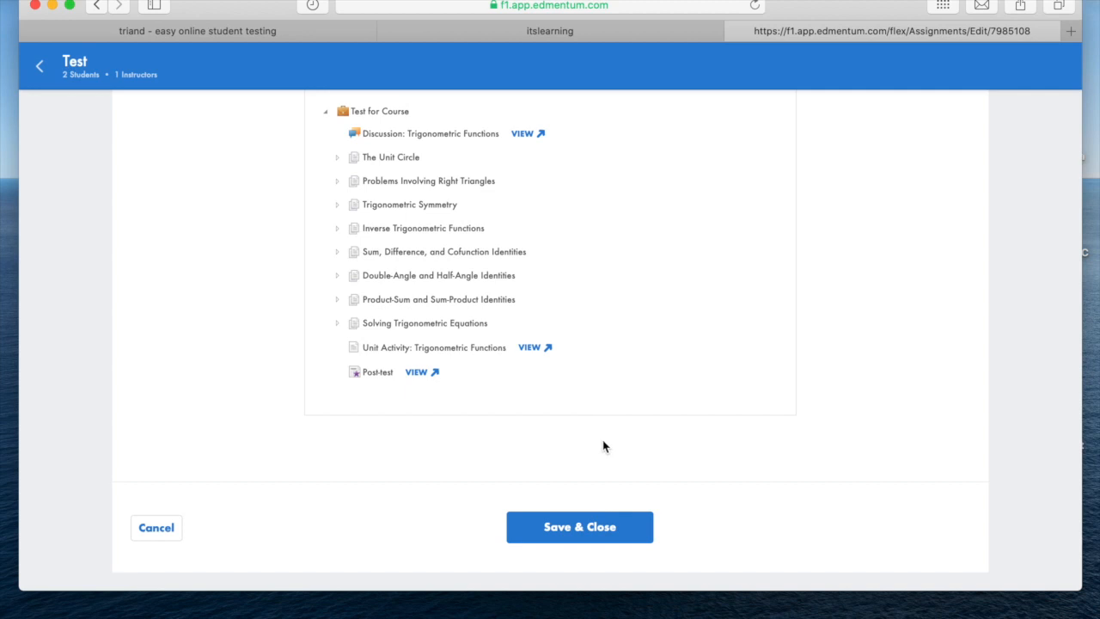
pyautogui.click(589, 528)
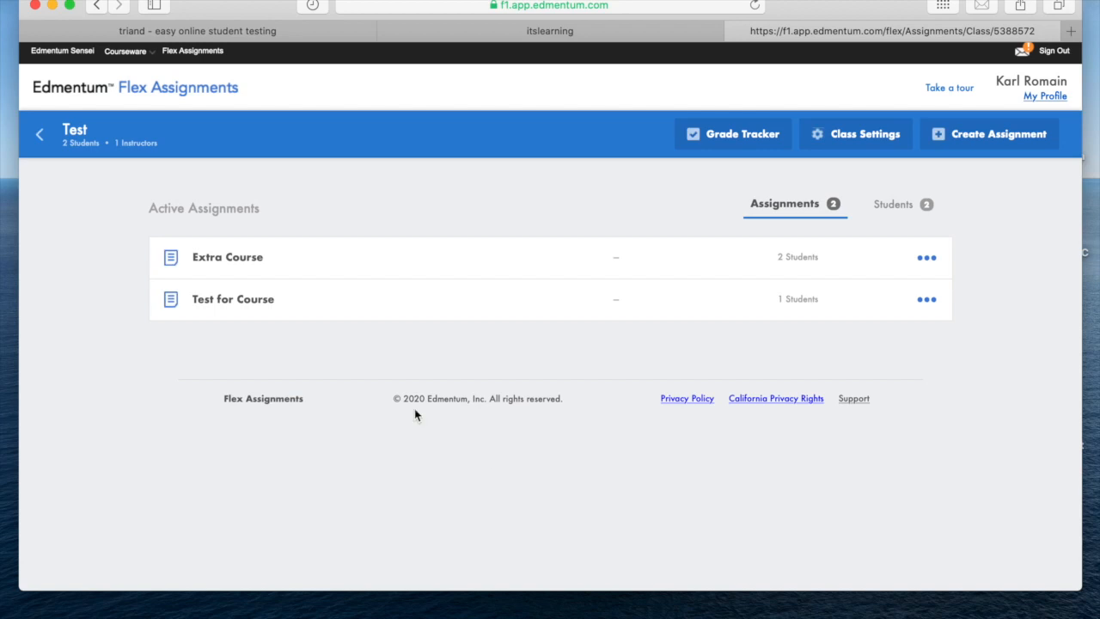
# Deactivate the Test for Course assignment in the Test class and confirm the deactivation
pyautogui.click(927, 302)
pyautogui.click(922, 345)
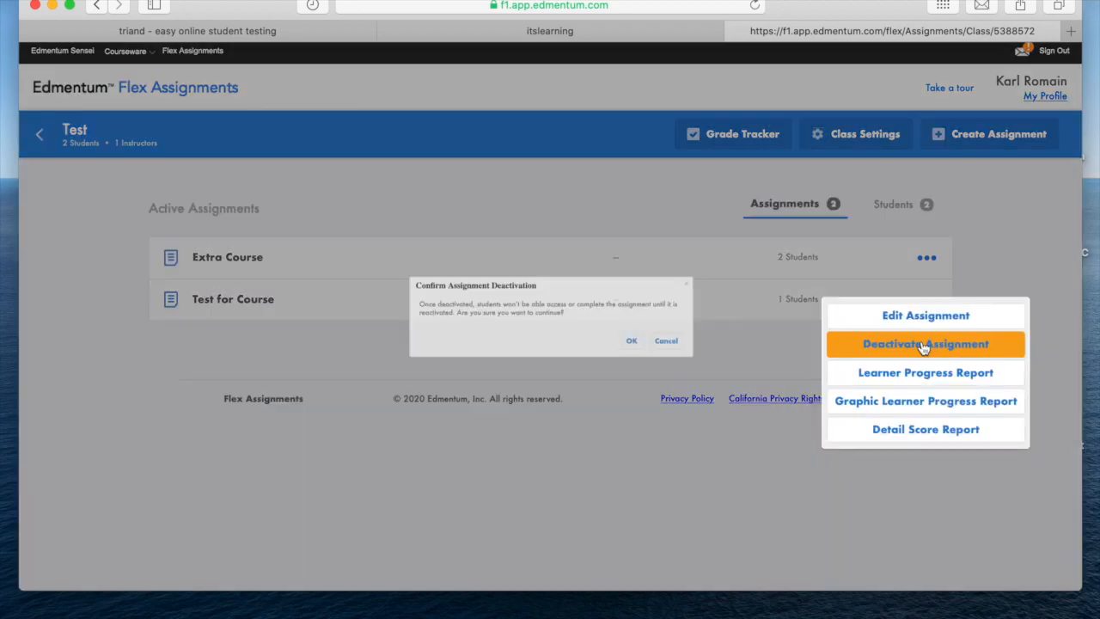
pyautogui.click(677, 354)
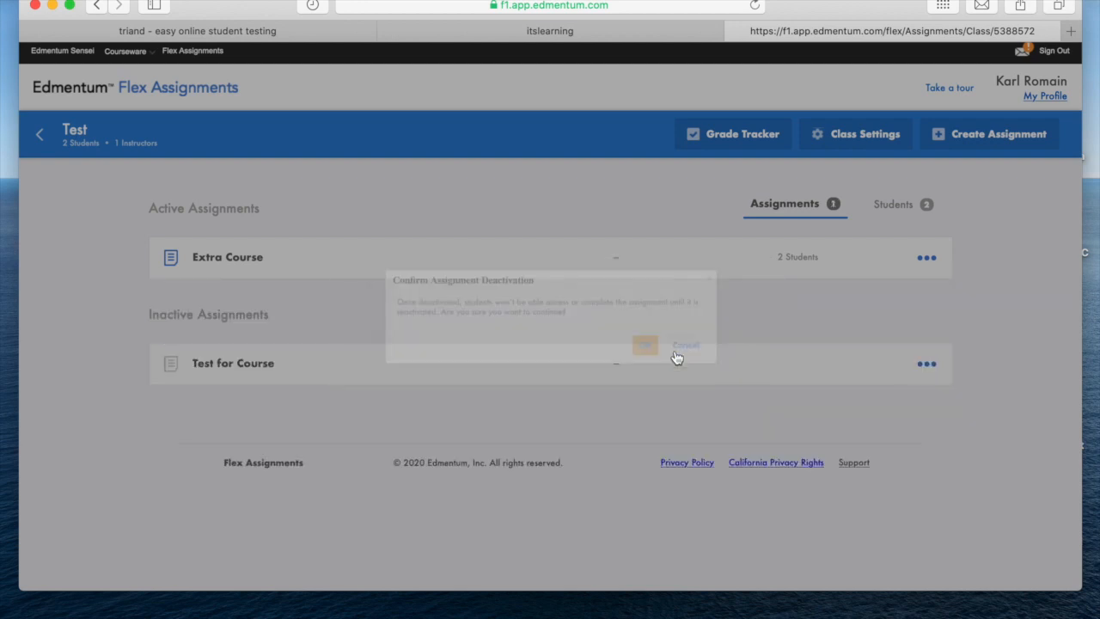